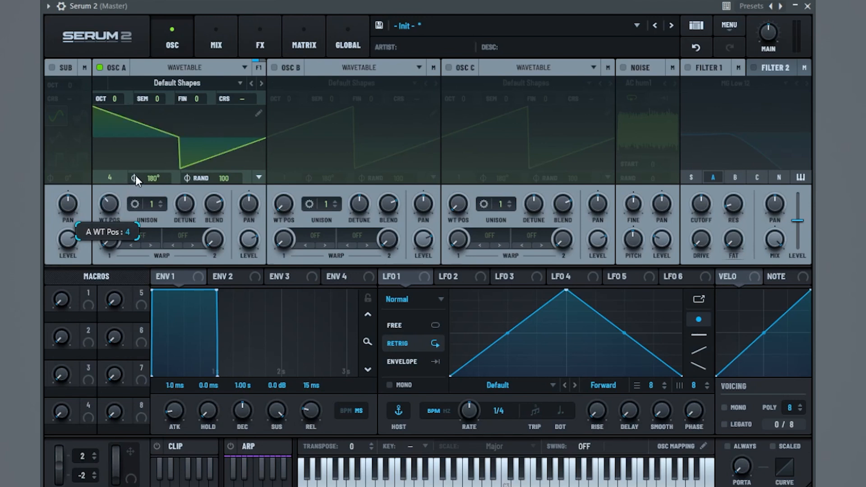
Set oscillator A to wavetable position 5 and lower its octave to -2
scroll(147, 161, "up", 1)
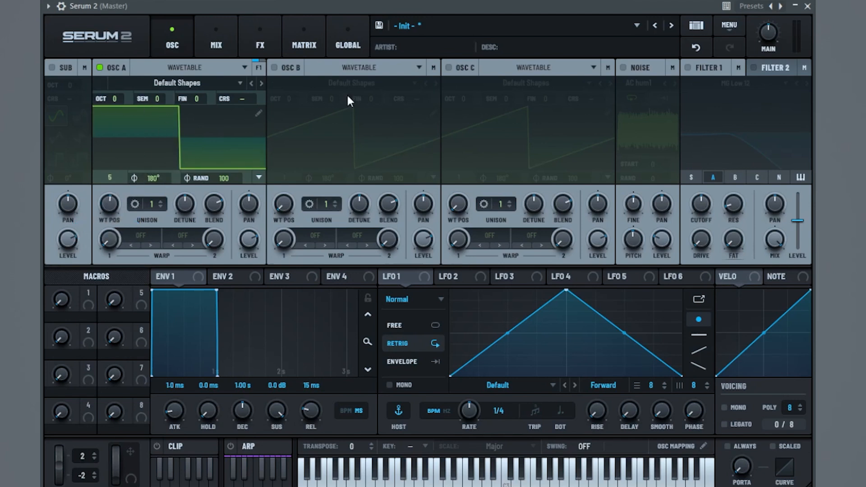
left_click_drag(130, 103, 123, 117)
Enable Filter 1 with the MG Low 12 type, check oscillator A's filter routing, and turn the filter cutoff all the way down
left_click(688, 67)
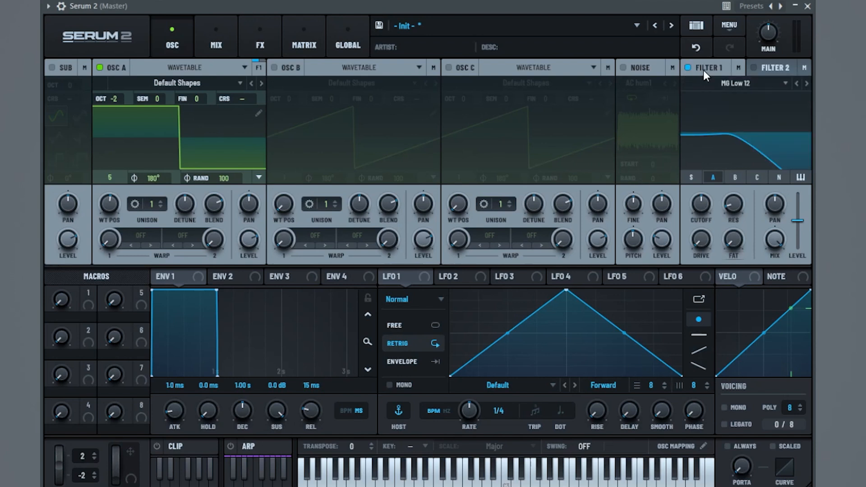
left_click(259, 67)
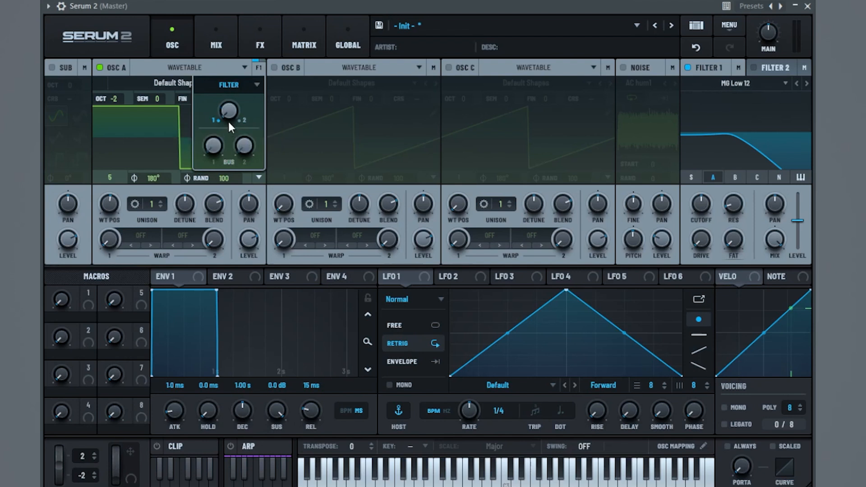
left_click(408, 117)
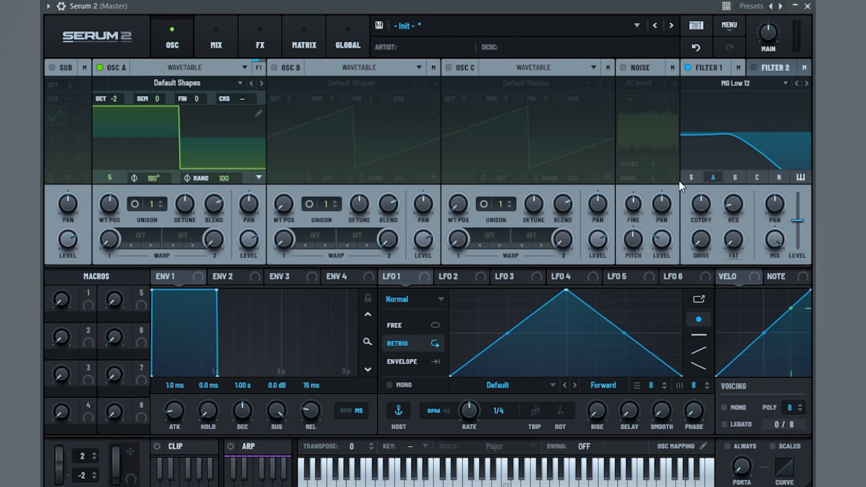
left_click_drag(706, 201, 687, 284)
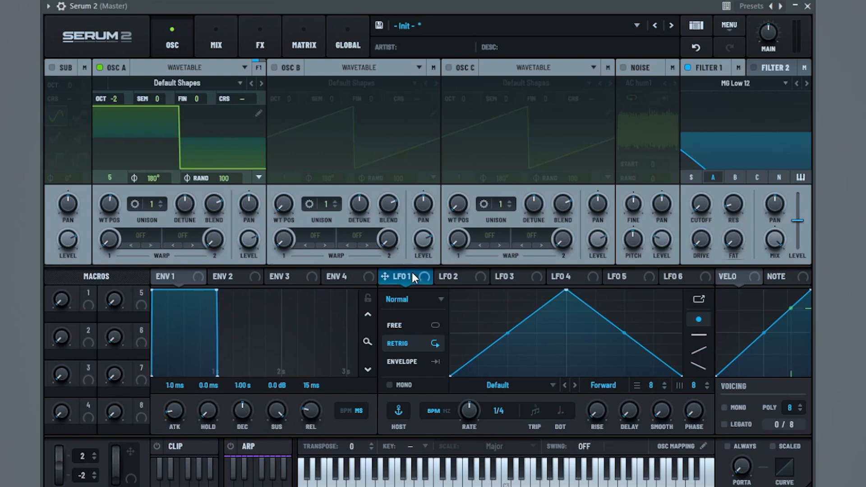
Assign LFO 1 to Filter 1's cutoff, reshape the LFO into a falling ramp, and adjust the modulation amount
left_click_drag(404, 276, 700, 204)
left_click_drag(564, 292, 450, 290)
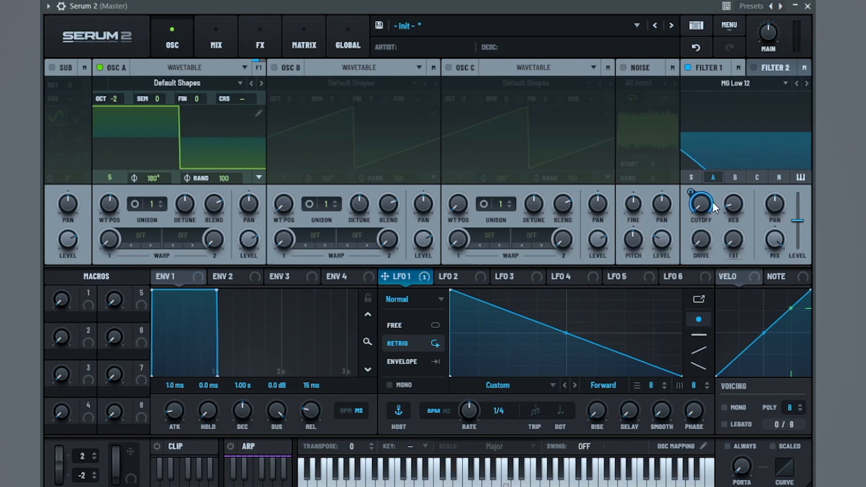
left_click_drag(690, 194, 765, 199)
Assign LFO 1 to Filter 1's resonance and raise the filter's drive slightly
left_click_drag(410, 277, 726, 214)
left_click_drag(703, 242, 718, 237)
Add a Distortion effect to the main effects chain, set it to Downsample, and raise its drive to about halfway
left_click(262, 46)
left_click(60, 90)
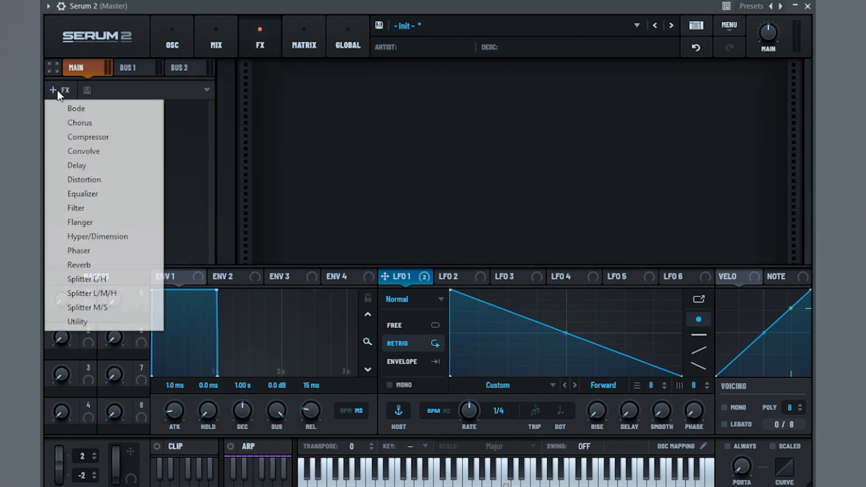
left_click(123, 185)
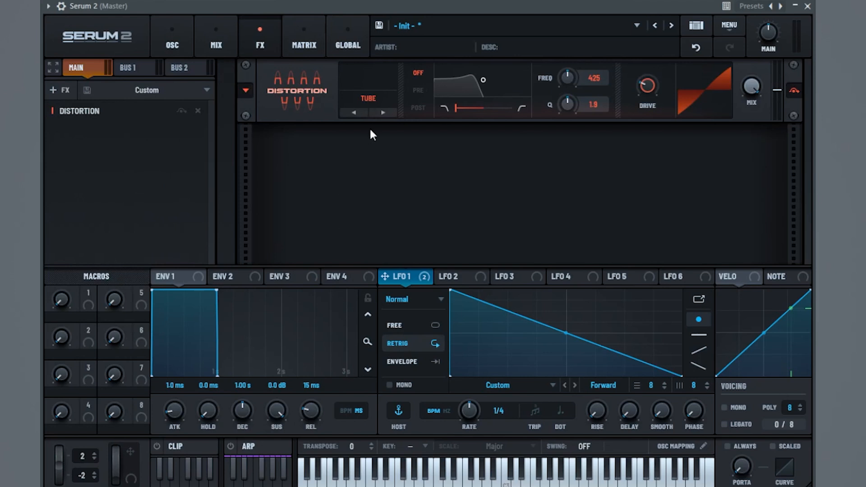
left_click(381, 101)
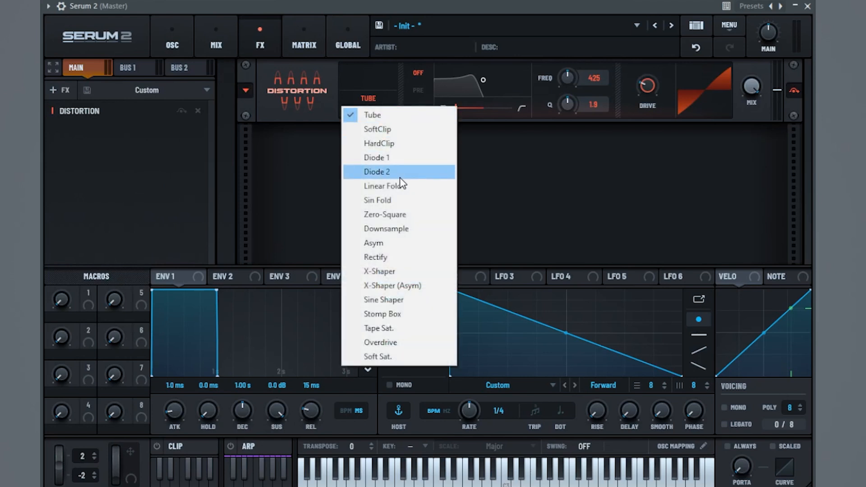
left_click(405, 229)
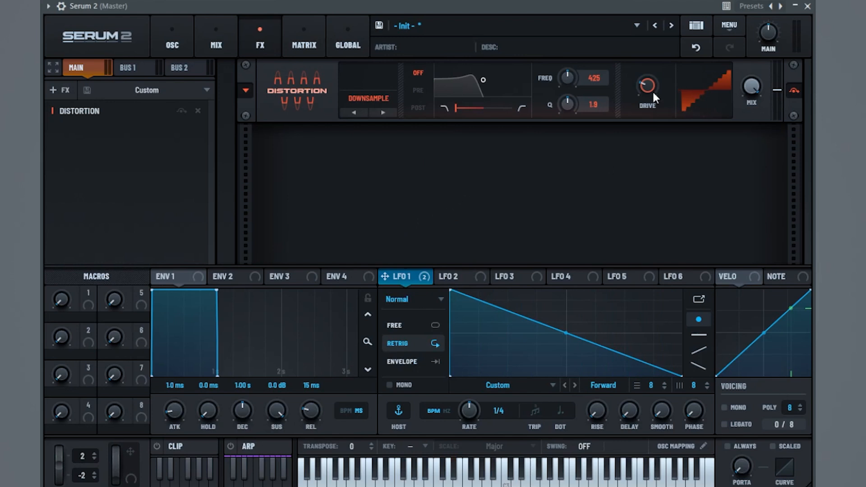
left_click_drag(640, 90, 663, 64)
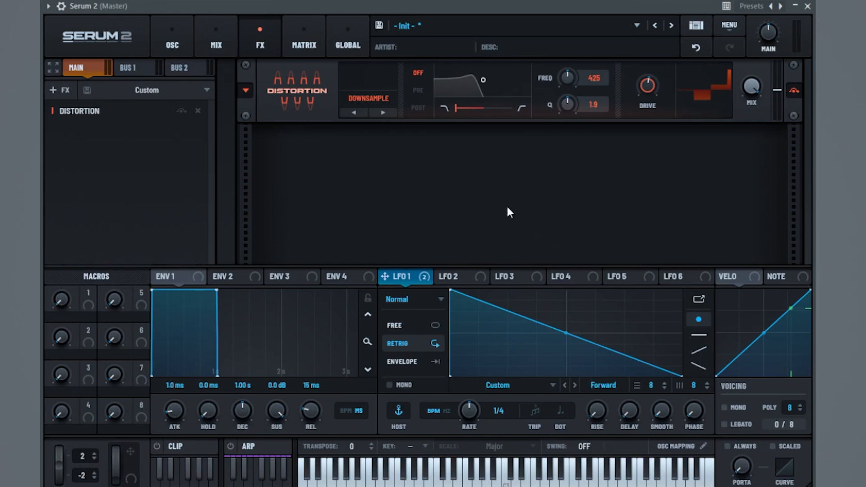
Add a Compressor after the distortion, switch it to multiband mode, and raise its gain to 5.7
left_click(59, 90)
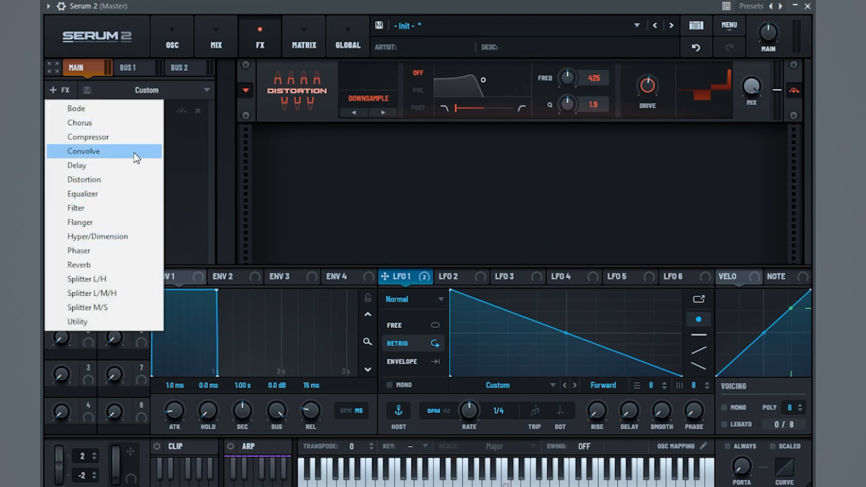
left_click(137, 138)
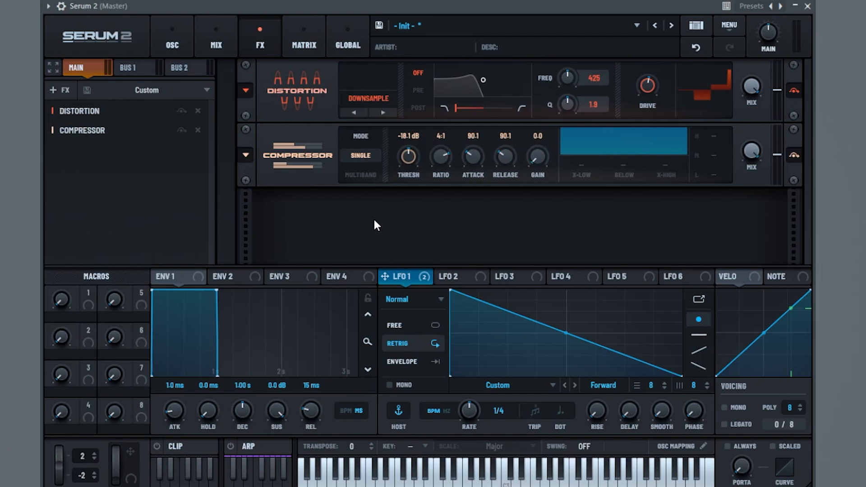
left_click(364, 175)
left_click_drag(539, 157, 561, 153)
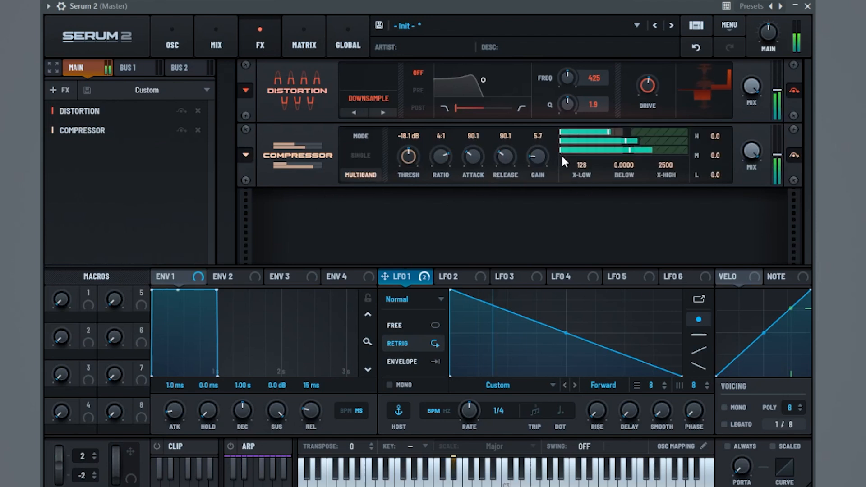
Set the multiband compressor's high band to 4.7, low band to 5.2, and Below value to 0.7422
left_click_drag(715, 136, 730, 137)
left_click_drag(715, 174, 724, 169)
left_click_drag(624, 163, 666, 85)
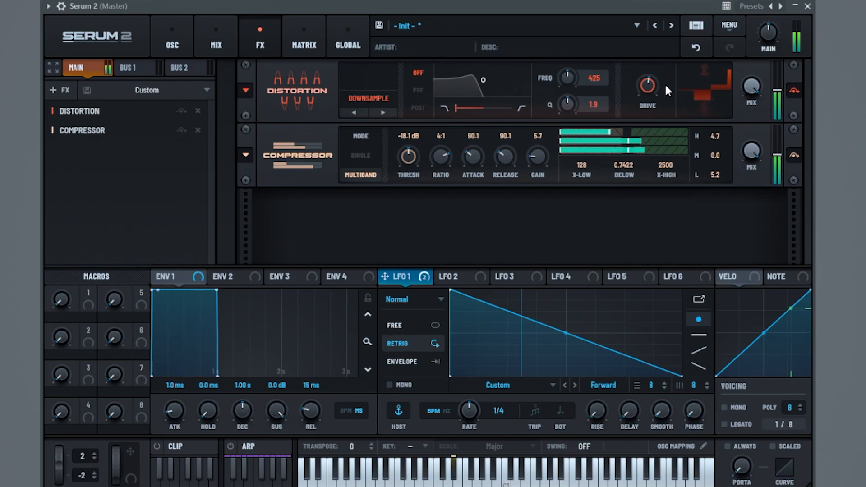
Add a Filter effect after the compressor, set it to MG Low 12, and turn its cutoff fully down
left_click(63, 90)
left_click(118, 213)
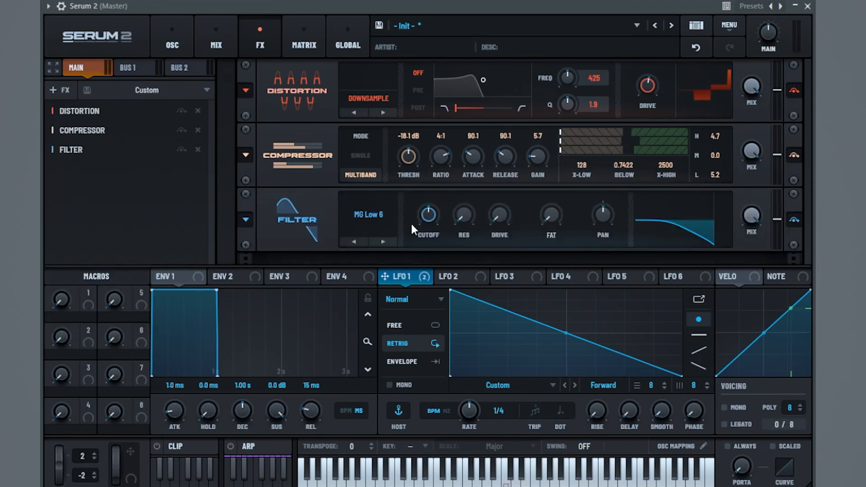
left_click(383, 242)
left_click_drag(430, 215, 427, 465)
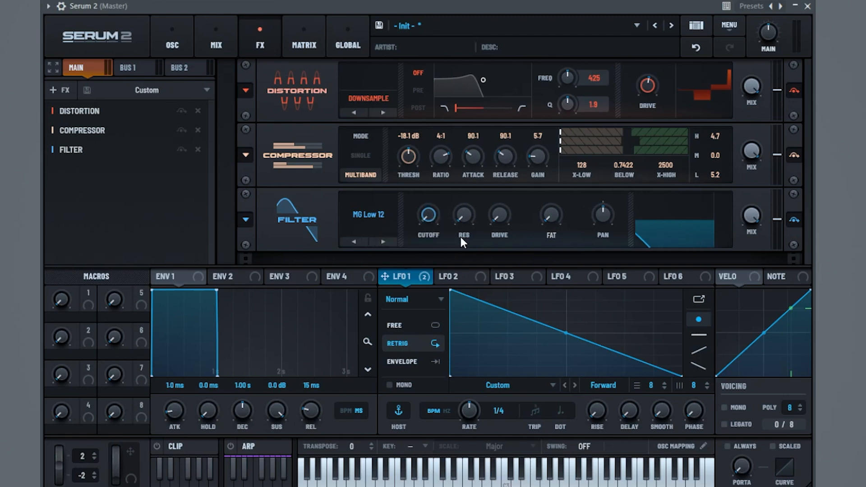
Assign LFO 1 to the effect filter's cutoff and compare the sound with the filter bypassed and active
left_click_drag(409, 280, 420, 211)
left_click(794, 220)
left_click(794, 220)
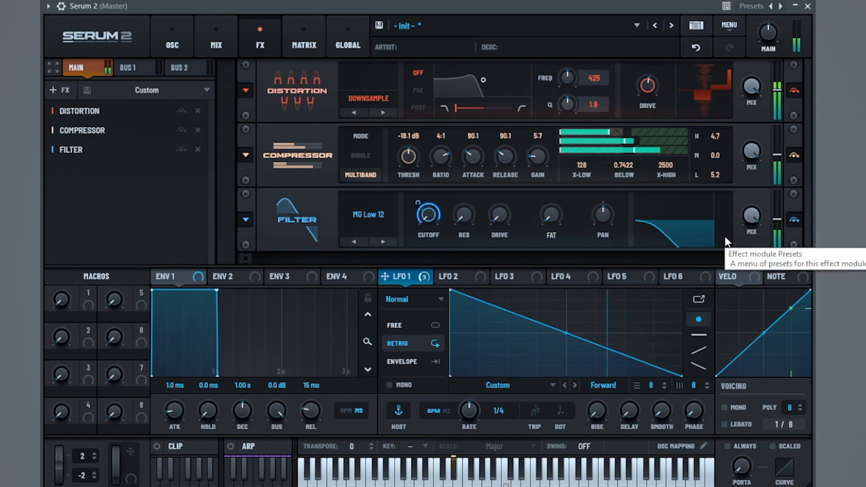
Add a Hyper/Dimension effect, lower the Dimension size and the Hyper mix, and compare the sound with the effect bypassed
left_click(52, 90)
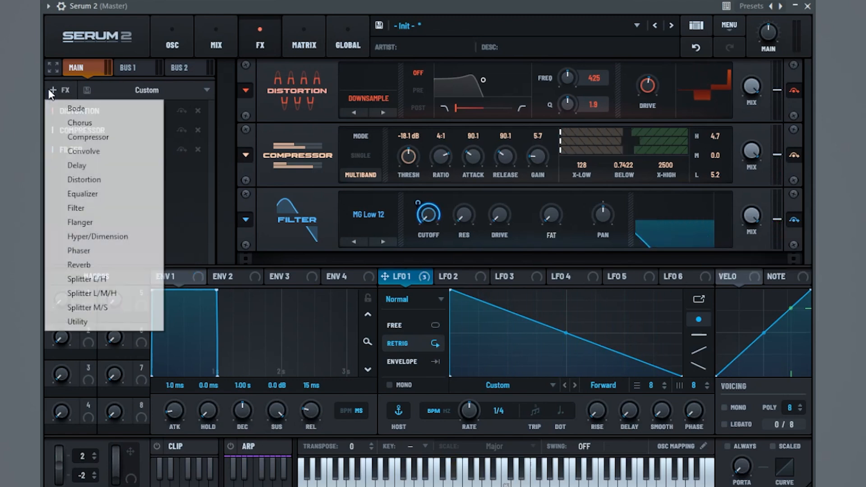
left_click(129, 239)
mouse_move(759, 241)
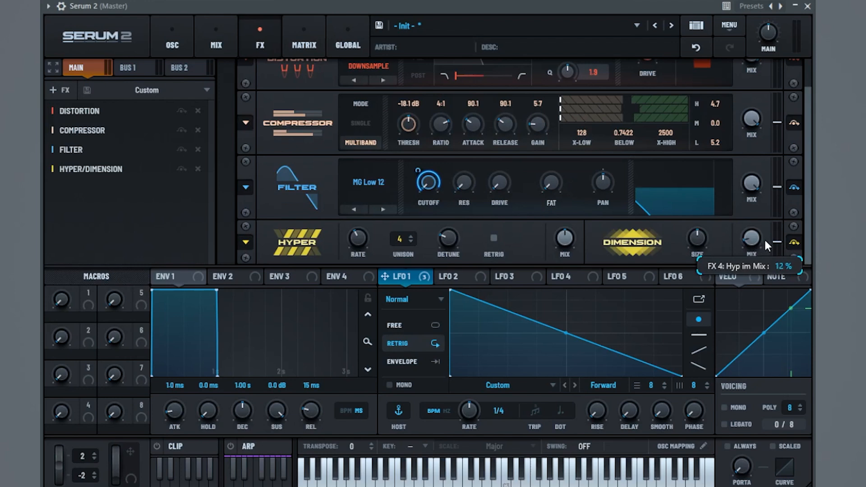
left_click_drag(687, 242, 677, 300)
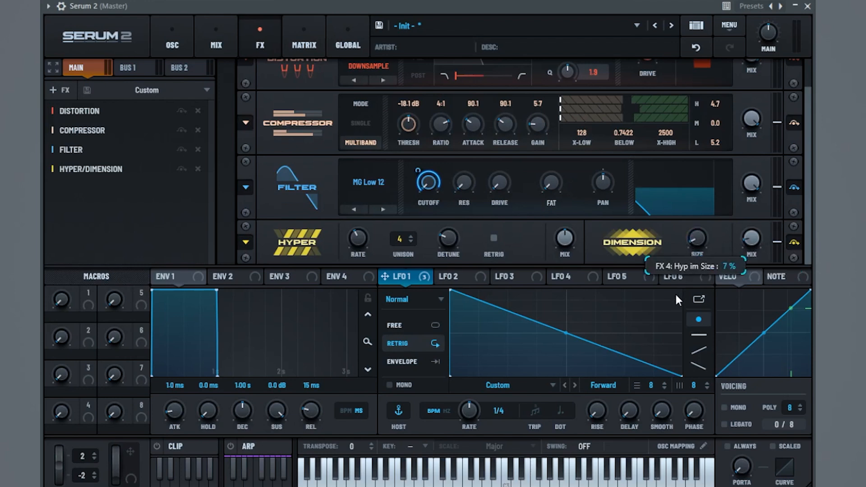
left_click_drag(566, 239, 561, 295)
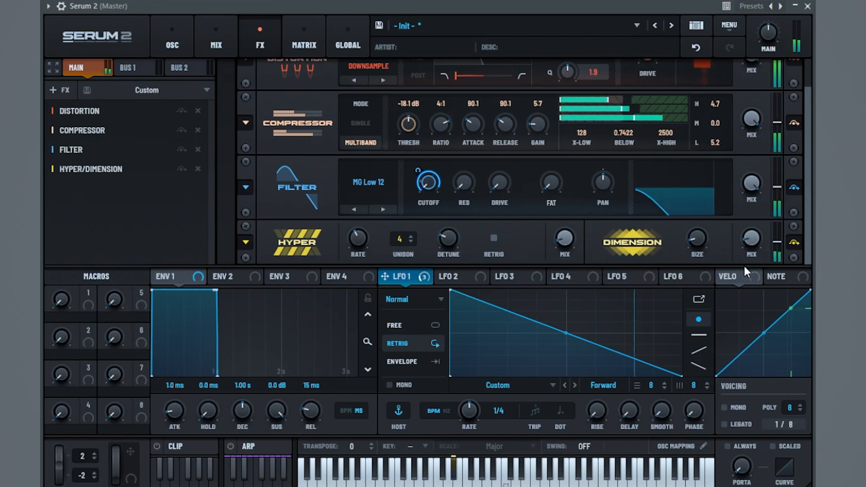
left_click(795, 243)
left_click(795, 244)
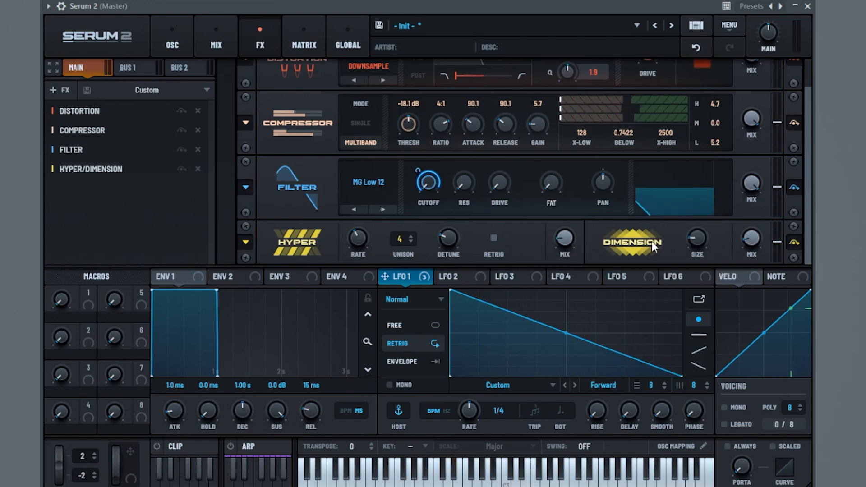
Route the Serum 2 channel to the Bass 1 mixer track in FL Studio and open the mixer
scroll(646, 237, "up", 2)
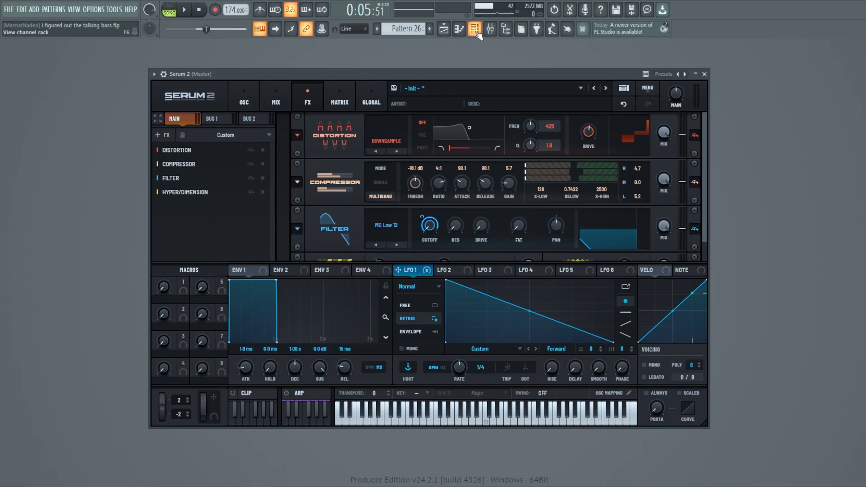
key("F6")
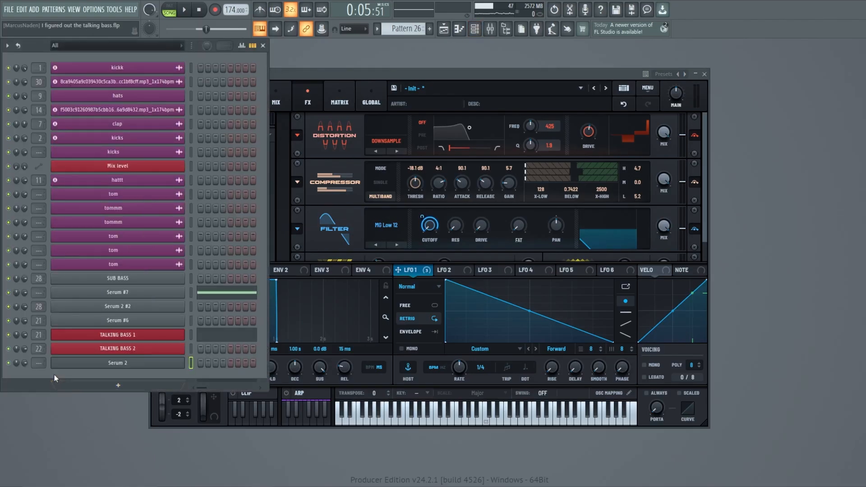
key("F9")
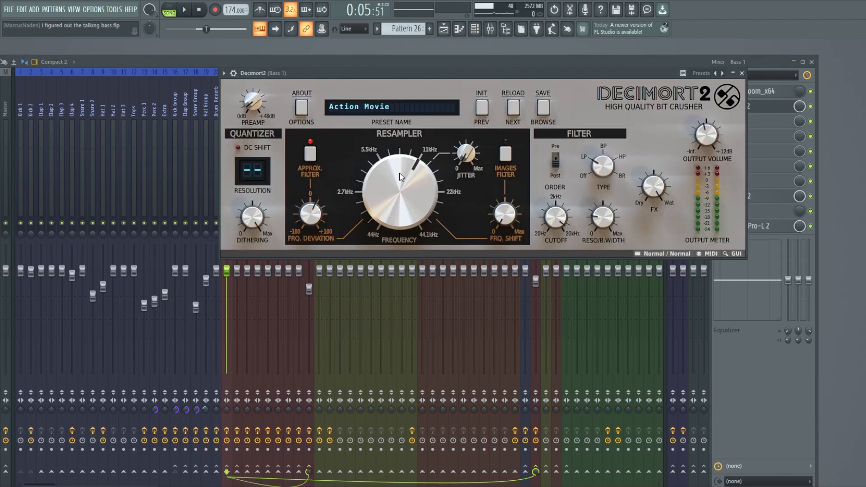
Review the Decimort2 and FabFilter Pro-L 2 settings on the Bass 1 mixer track, then return to the synth
left_click(741, 74)
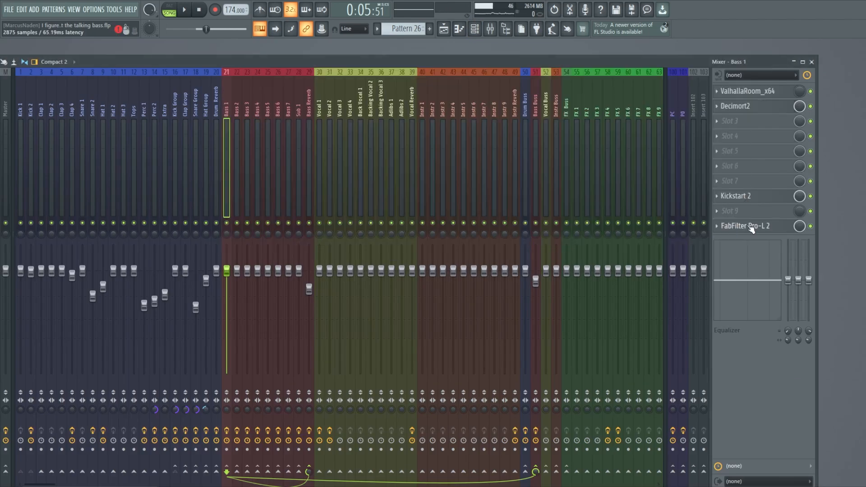
left_click(744, 226)
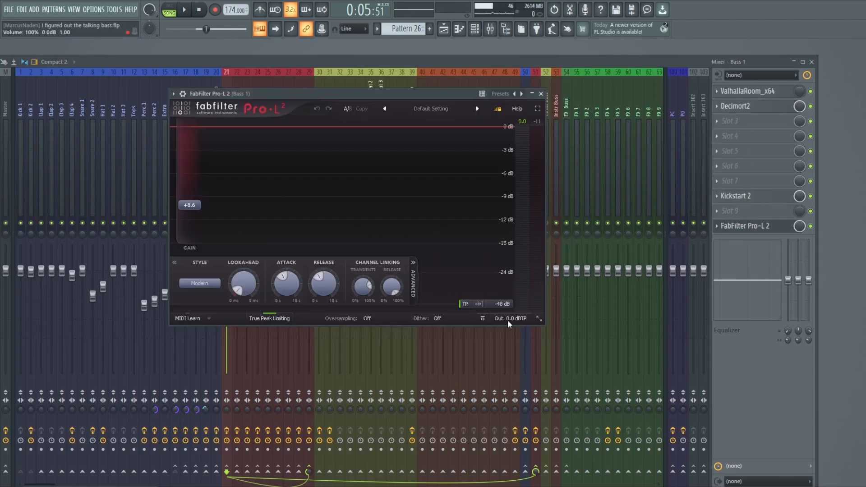
left_click(541, 94)
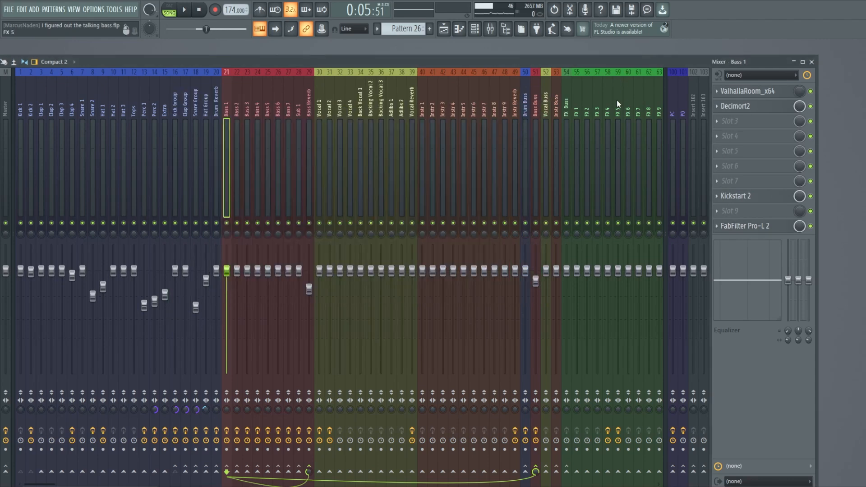
left_click(812, 62)
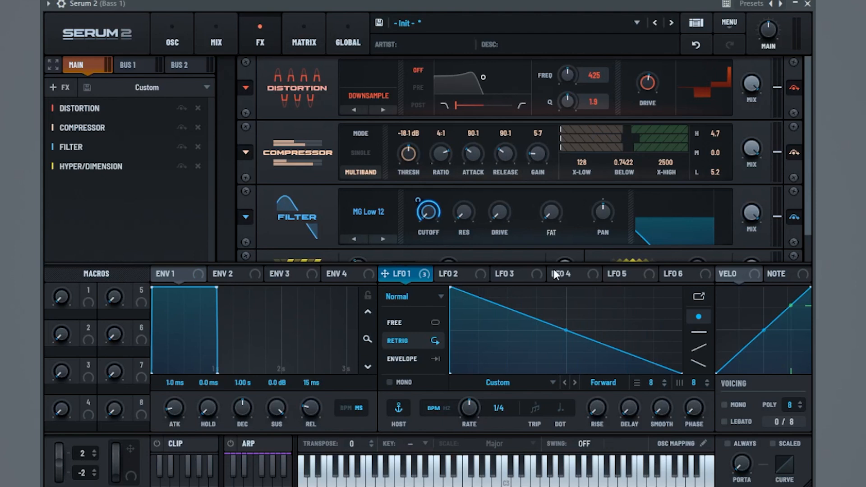
Enable triplet and dotted rates for LFO 1, try different rates, and bend its falling ramp into a convex curve
left_click(541, 404)
scroll(473, 412, "up", 3)
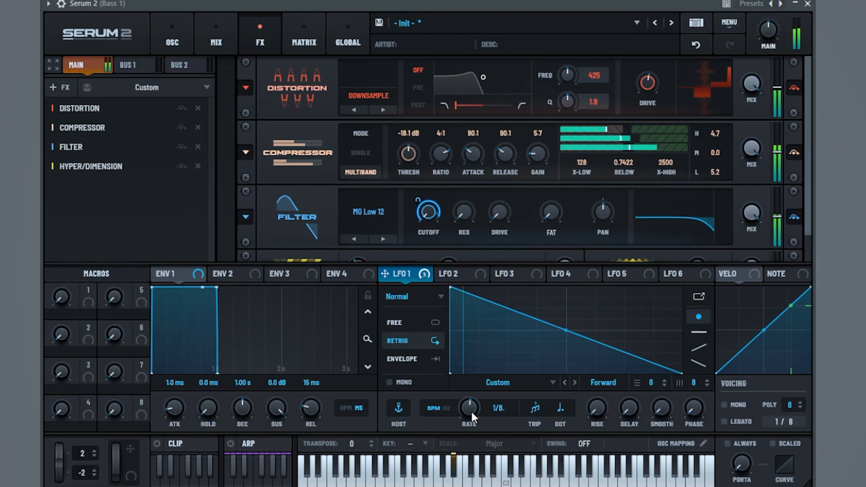
mouse_move(474, 411)
left_mouse_down()
mouse_move(472, 424)
mouse_move(473, 408)
left_mouse_up()
left_click_drag(564, 331, 582, 308)
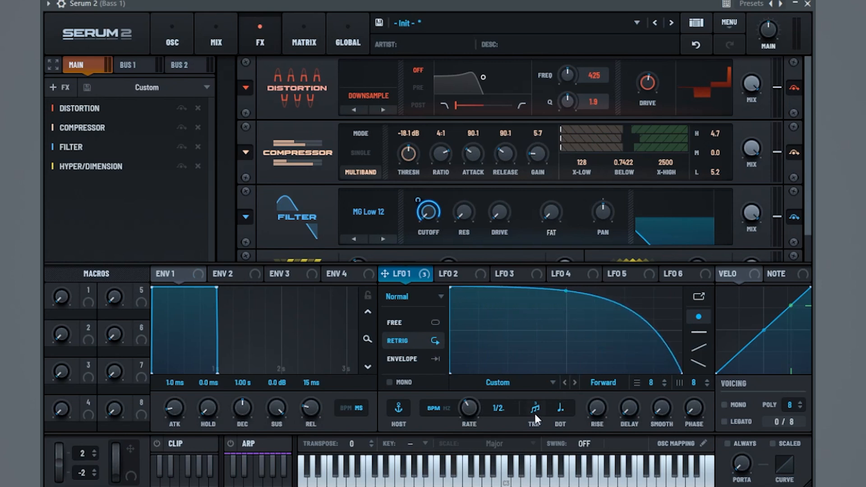
mouse_move(475, 414)
left_mouse_down()
mouse_move(480, 405)
mouse_move(477, 414)
left_mouse_up()
Reshape LFO 2 into a rising ramp that peaks at the end of its cycle
left_click(459, 275)
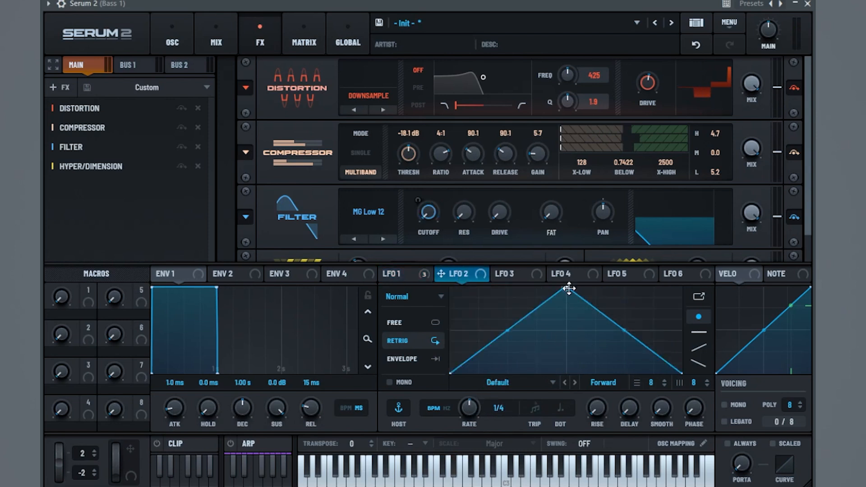
left_click_drag(567, 287, 682, 287)
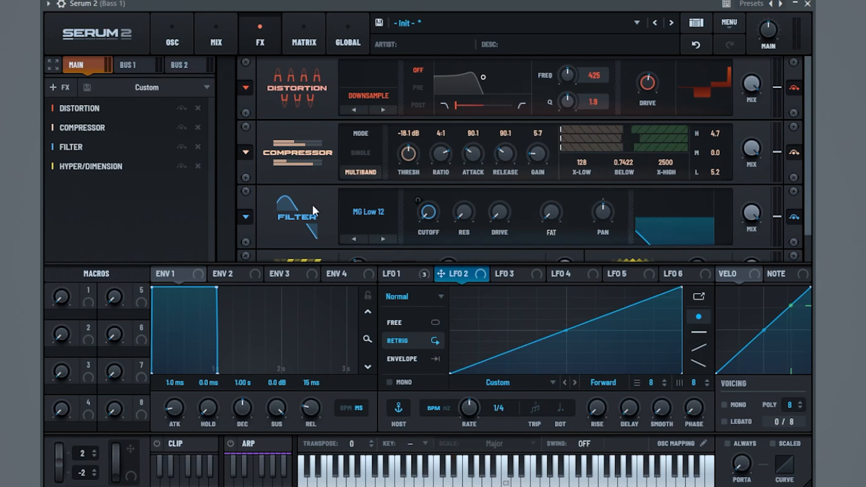
Add a modulation matrix route from LFO 2 to the global Main Tuning
left_click(305, 34)
left_click(129, 154)
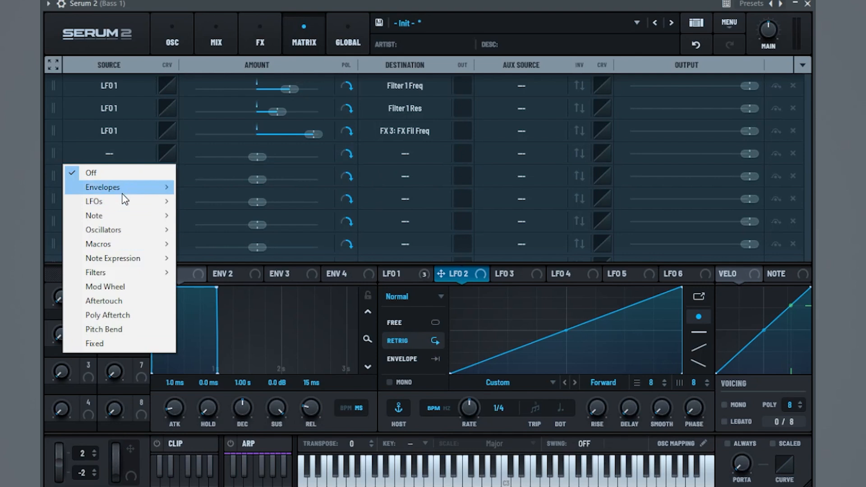
mouse_move(125, 201)
left_click(213, 215)
left_click(395, 152)
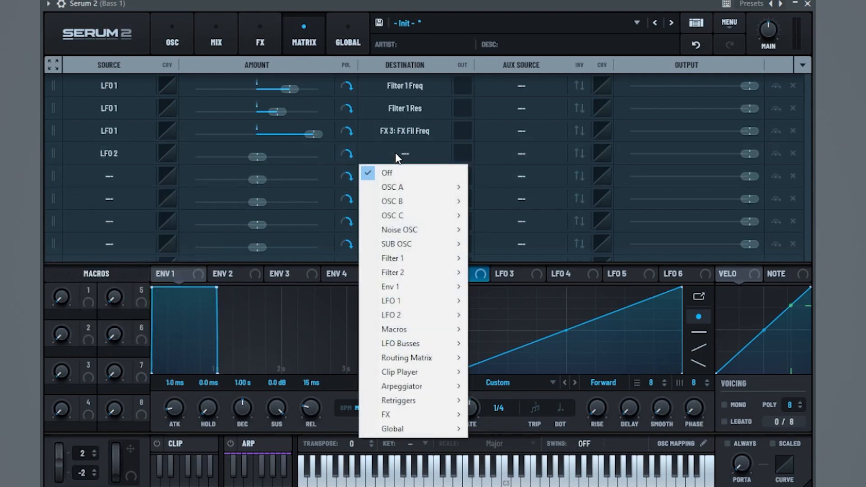
mouse_move(419, 429)
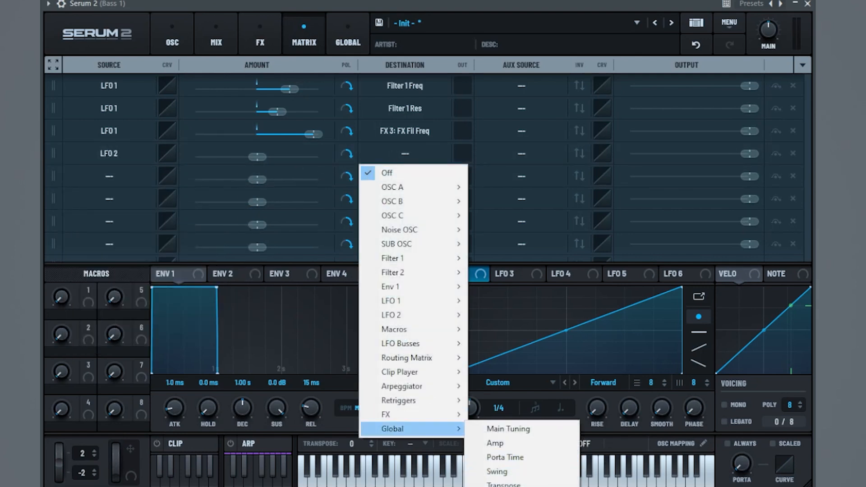
left_click(540, 430)
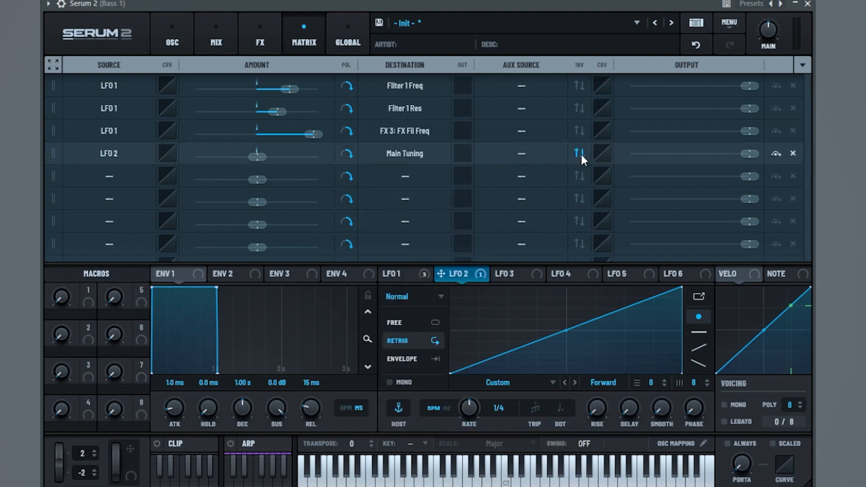
Give the Main Tuning route a small positive amount without inversion and slow LFO 2's rate to bar
left_click_drag(261, 158, 265, 158)
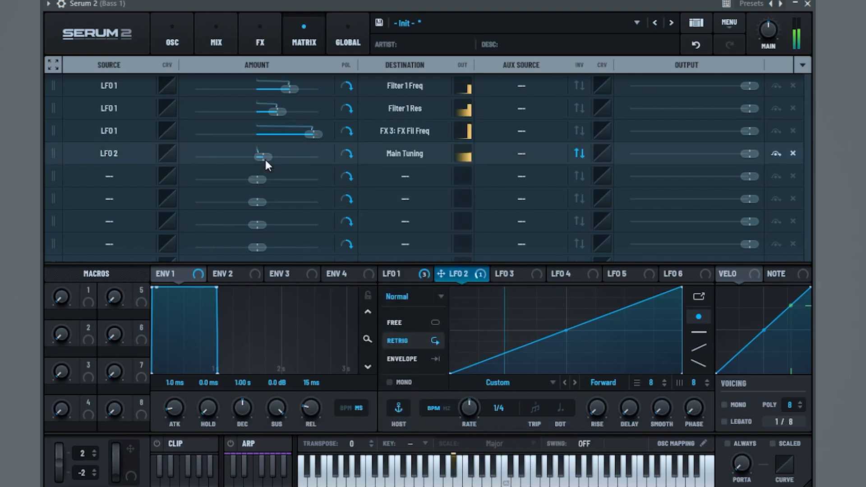
left_click_drag(470, 407, 465, 441)
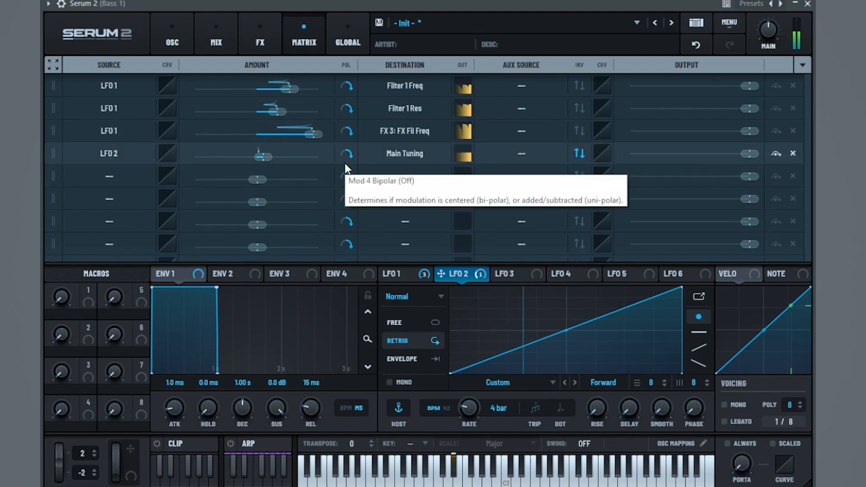
left_click(579, 154)
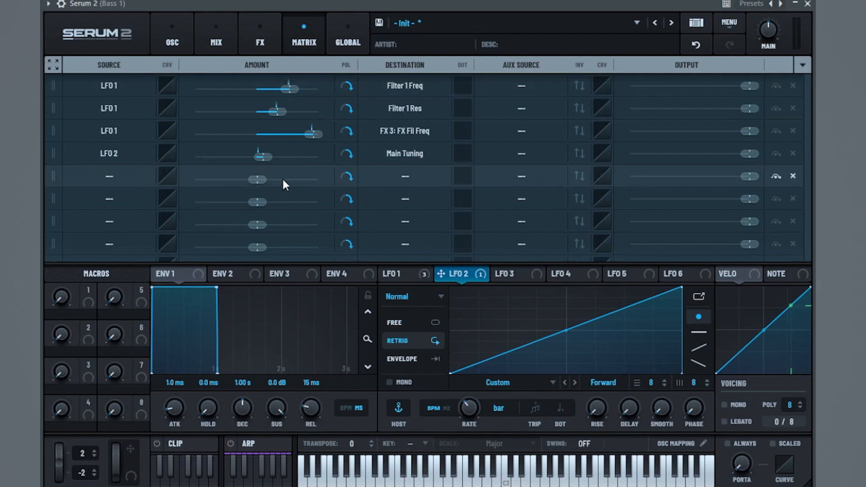
Reduce the LFO 2 to Main Tuning amount to just above zero and audition the bass
left_click_drag(264, 157, 261, 159)
key("space")
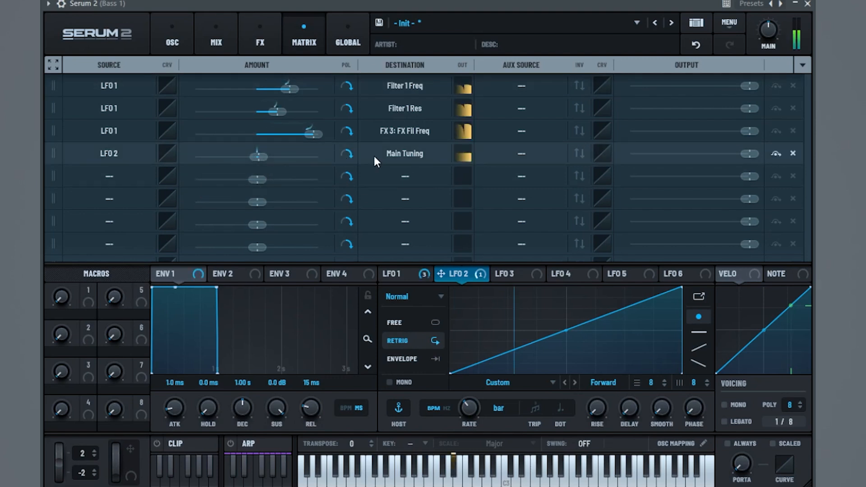
key("space")
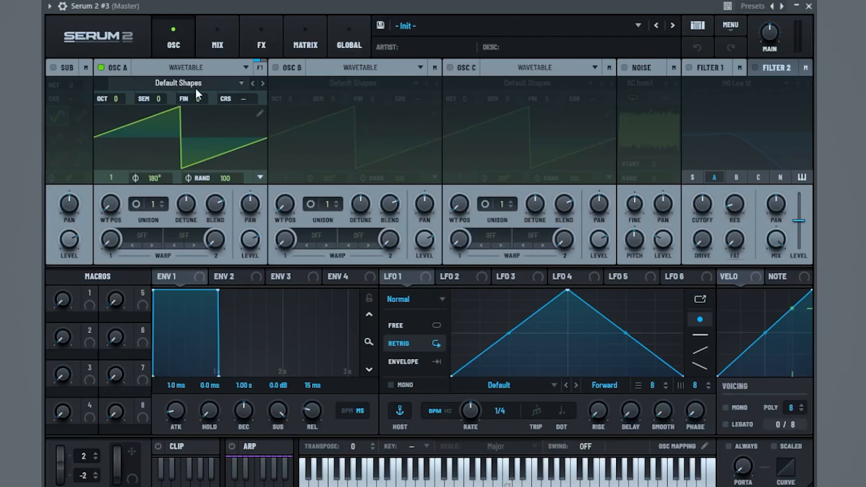
In the new Serum 2 instance, set oscillator A's octave to -2 and try out the Default Shapes wavetable positions
left_click_drag(129, 97, 112, 124)
left_click_drag(110, 205, 152, 126)
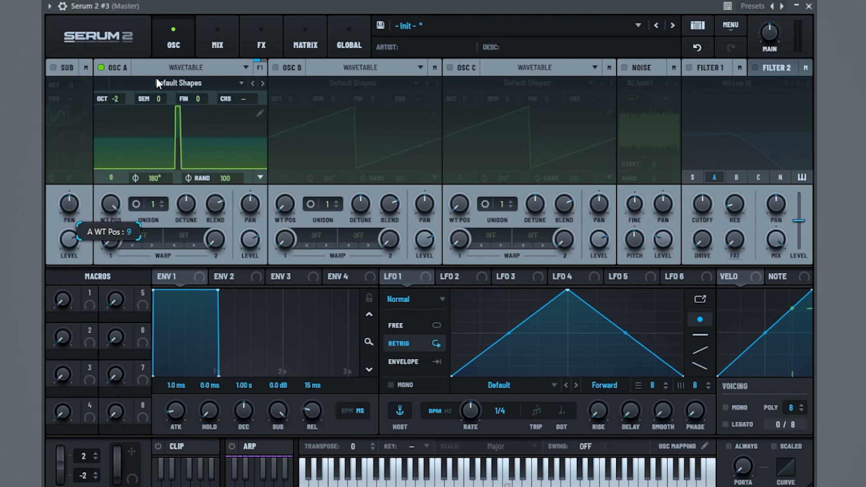
left_click_drag(167, 3, 124, 267)
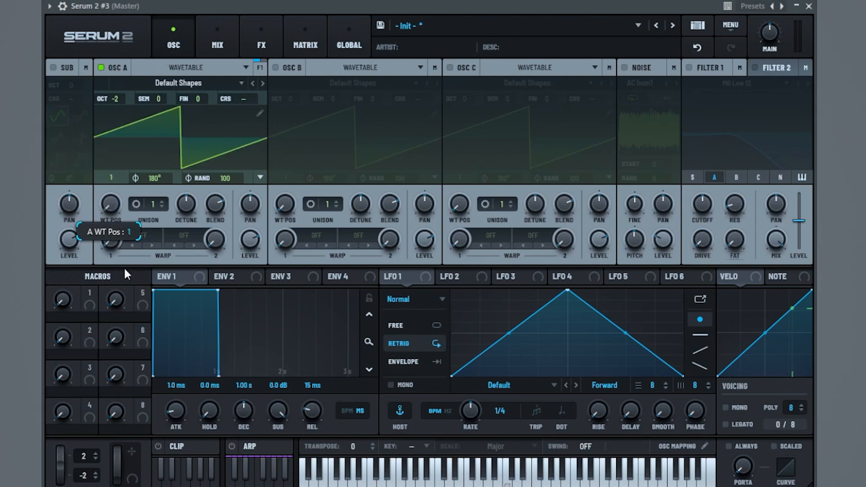
Load the Analog wavetable Basic Shapes into oscillator A and set its wavetable position to 2
left_click(220, 77)
mouse_move(195, 101)
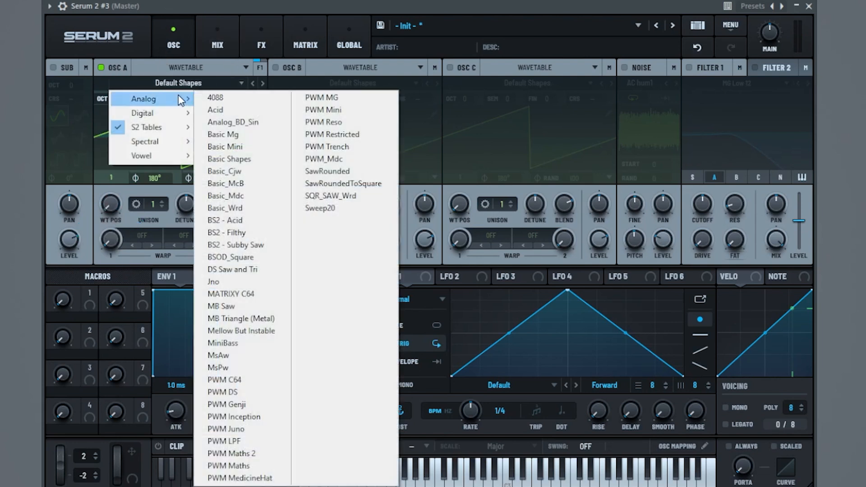
left_click(259, 159)
left_click_drag(117, 220, 125, 183)
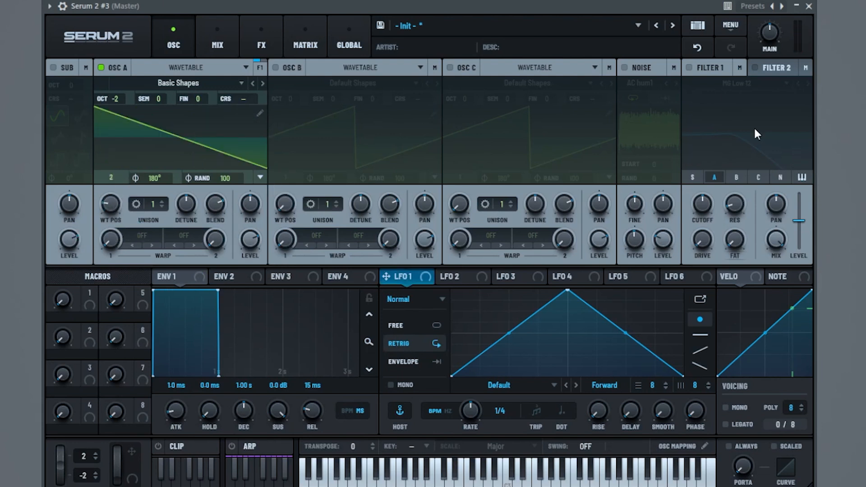
Enable Filter 1 and set its type to Formant-II
left_click(689, 69)
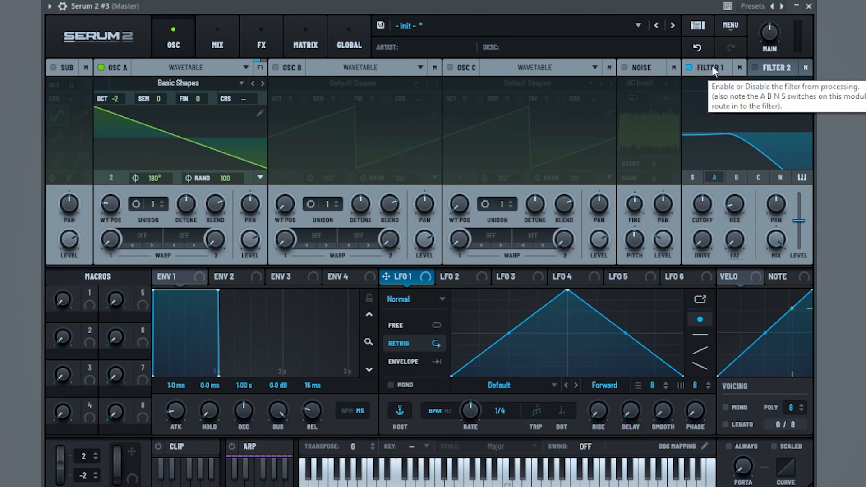
left_click(732, 83)
mouse_move(727, 144)
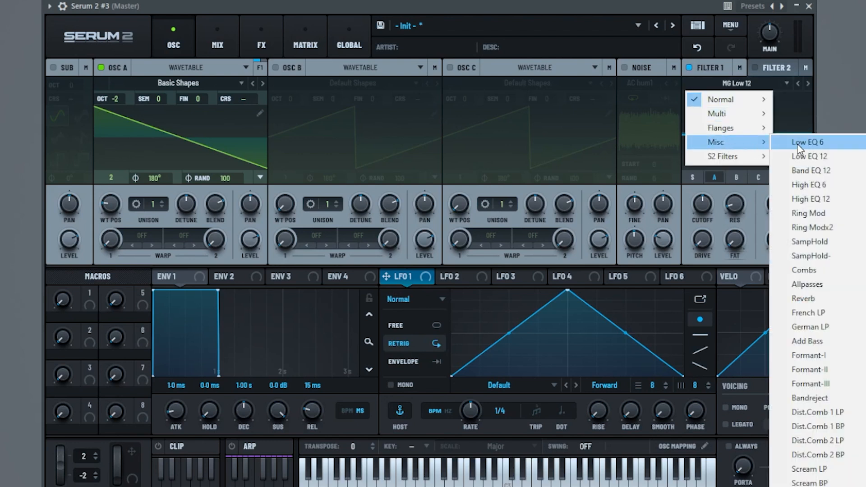
left_click(835, 370)
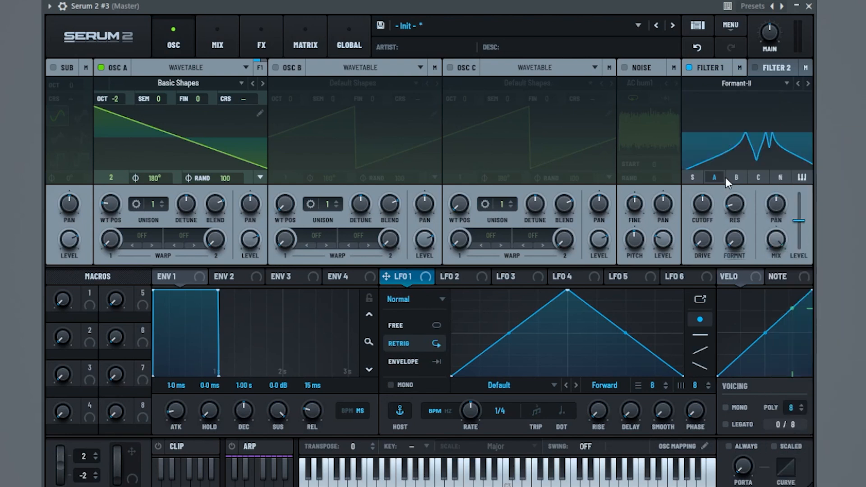
Lower Filter 1's cutoff to 38 Hz and adjust its resonance and drive slightly
left_click_drag(692, 203, 687, 239)
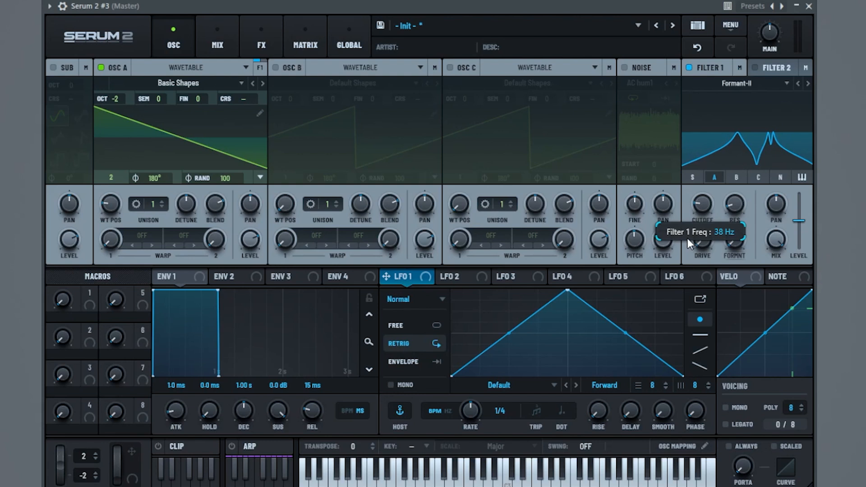
left_click_drag(736, 201, 748, 196)
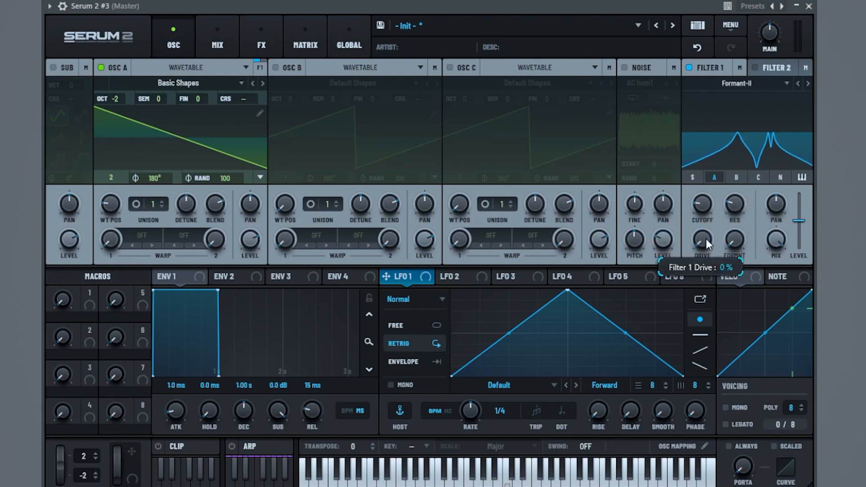
left_click_drag(706, 239, 719, 232)
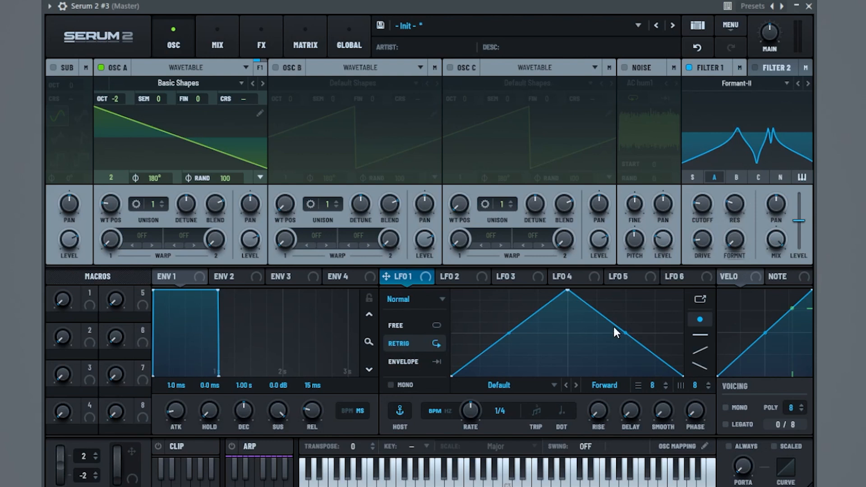
Assign LFO 1 to Filter 1's cutoff, audition the sound, and try LFO 1's Envelope mode
left_click_drag(435, 270, 700, 204)
key("space")
left_click(427, 361)
Add a Hyper/Dimension effect to the main effects chain and lower the Hyper mix
left_click(256, 39)
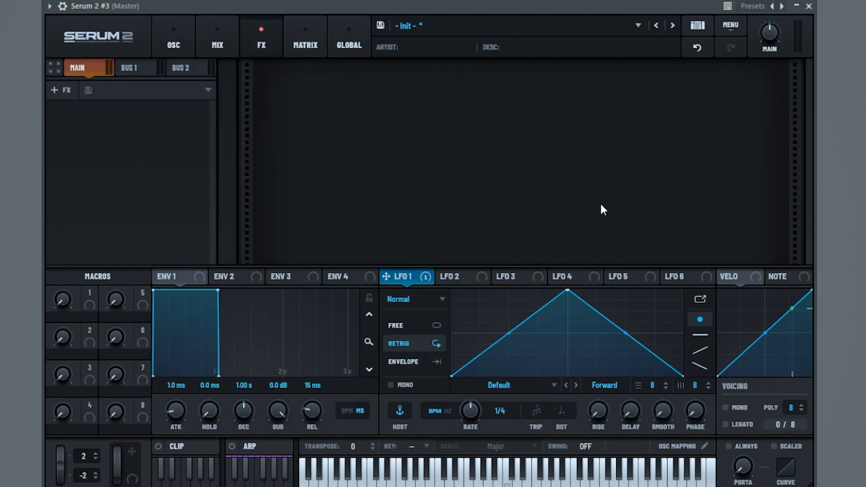
left_click(62, 90)
left_click(113, 236)
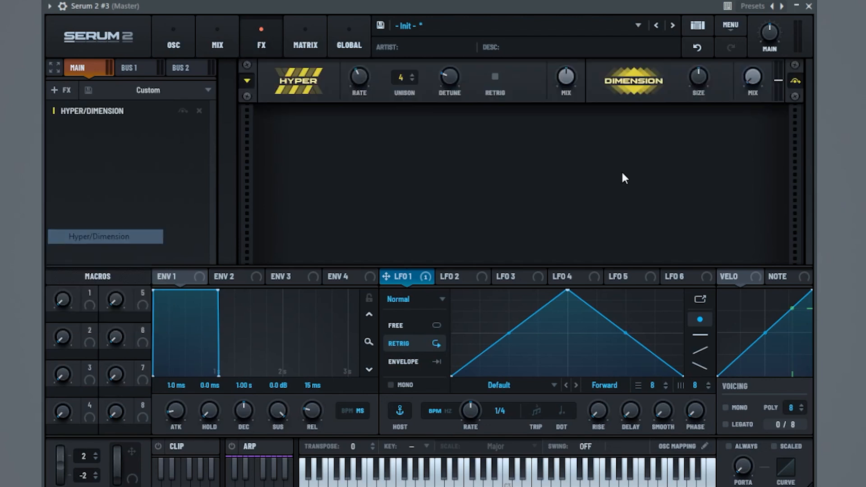
left_click_drag(564, 78, 557, 121)
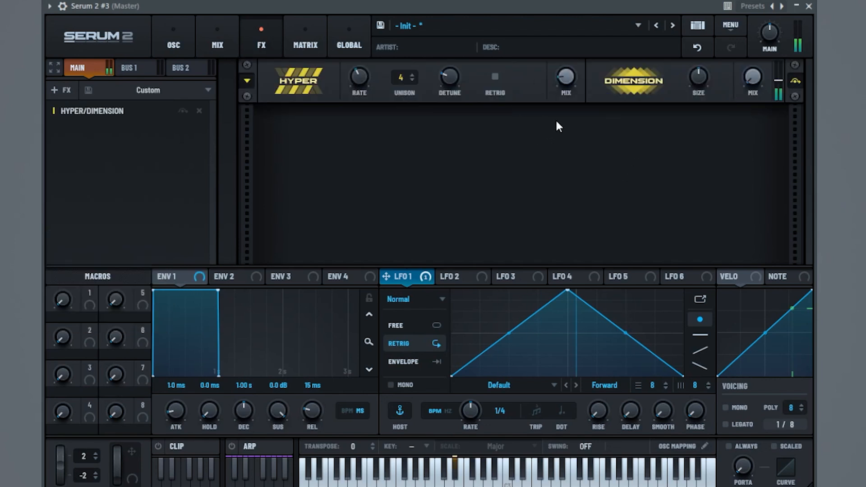
Add a Distortion effect after Hyper/Dimension and set its type to Diode 2
left_click(62, 90)
left_click(129, 178)
left_click(389, 160)
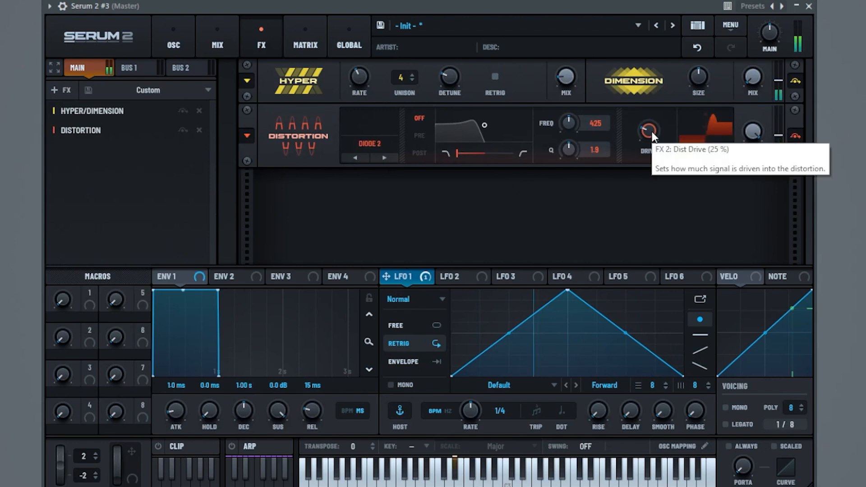
Add a Compressor after the Distortion and set its gain to 9.4
left_click(62, 90)
left_click(89, 137)
left_click_drag(540, 213, 567, 164)
left_click_drag(545, 207, 541, 208)
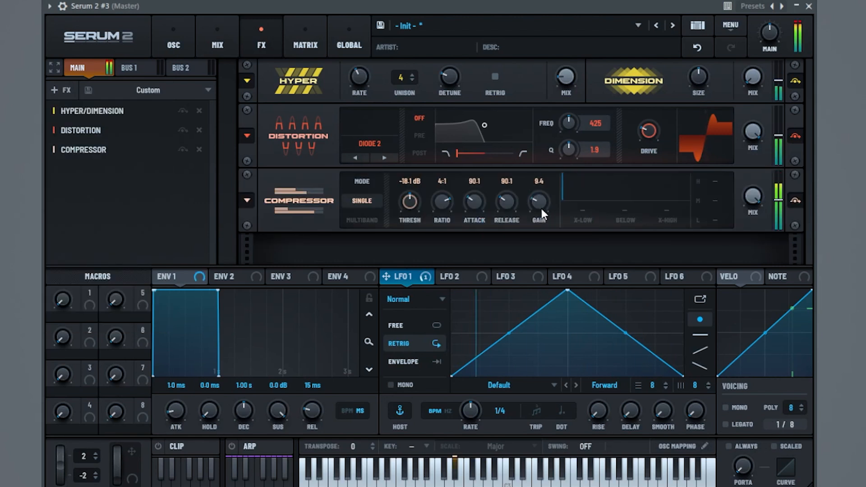
Add an Equalizer and make its upper band a peak at frequency 5487 with Q 42 and gain 6.7
left_click(57, 90)
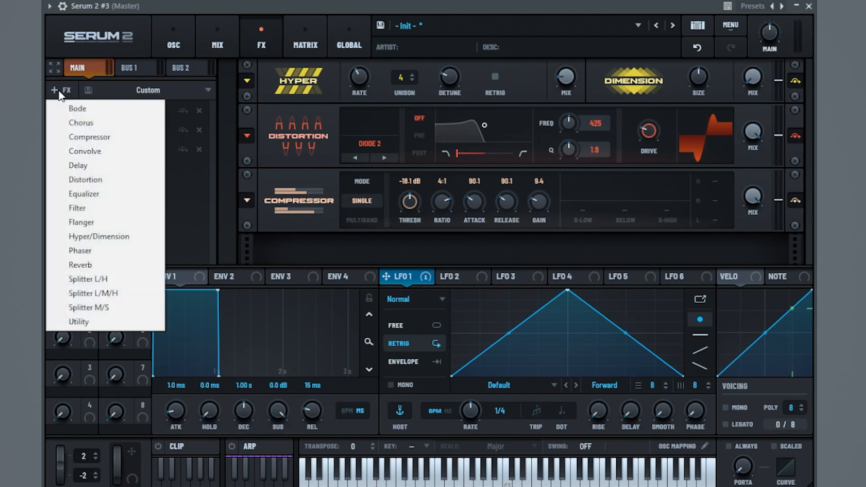
left_click(107, 193)
left_click_drag(723, 241, 726, 235)
left_click(610, 234)
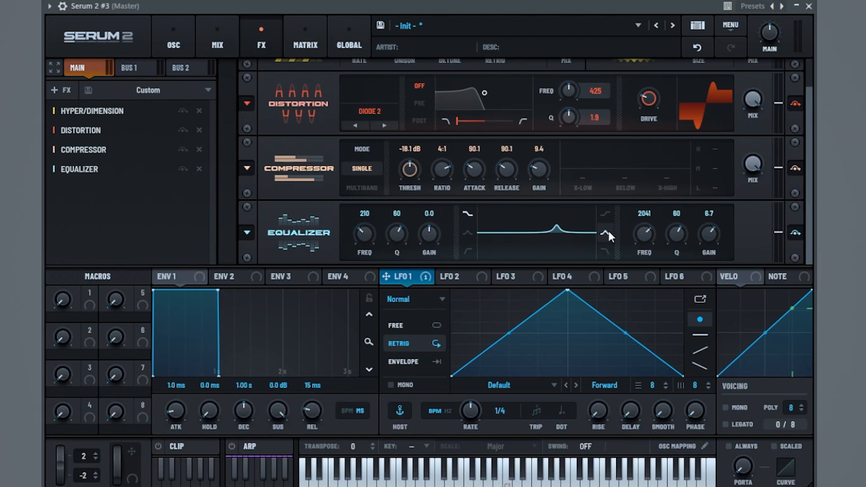
left_click_drag(687, 233, 686, 258)
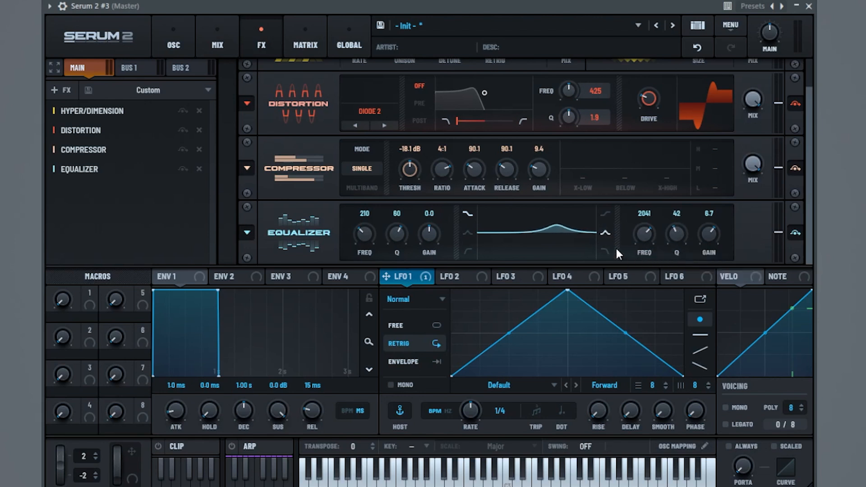
scroll(644, 232, "up", 10)
scroll(649, 232, "up", 1)
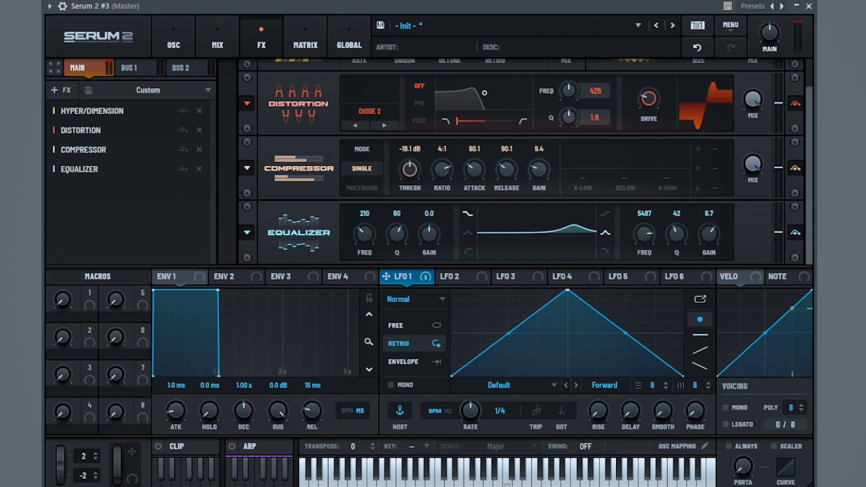
Add a Phaser effect at the end of the chain
left_click(63, 86)
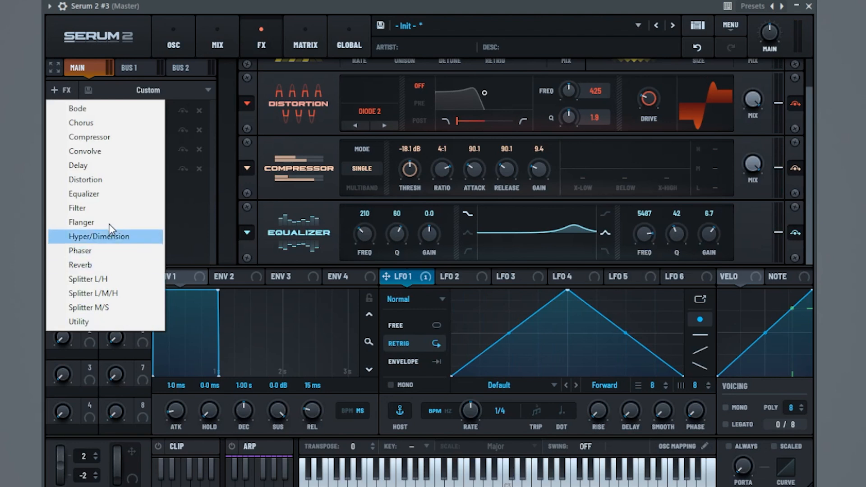
left_click(85, 250)
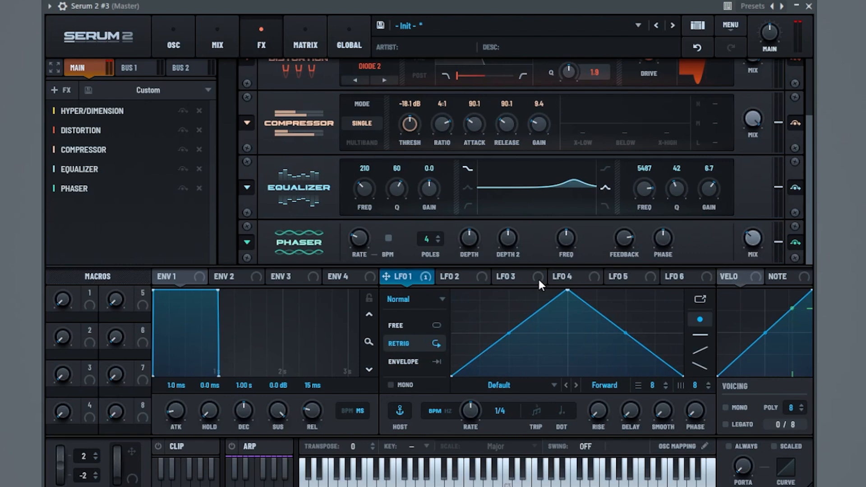
Reshape LFO 1 into a falling ramp with a gentle convex curve
left_click(176, 43)
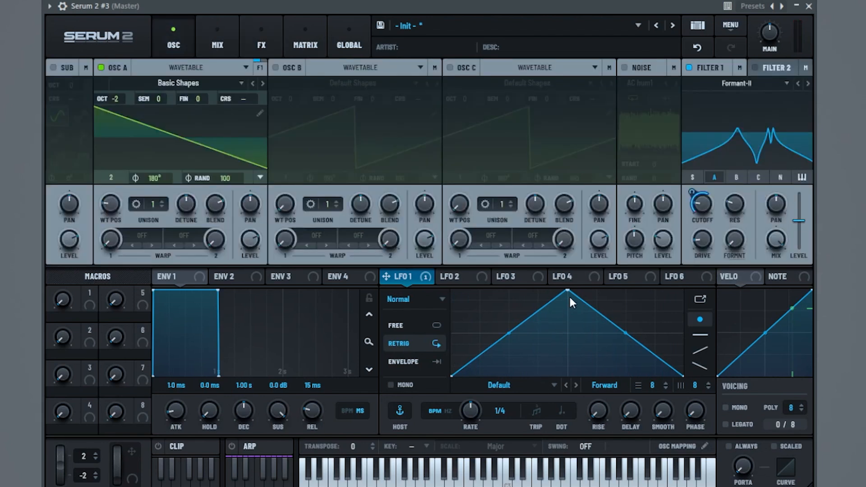
left_click_drag(568, 291, 409, 288)
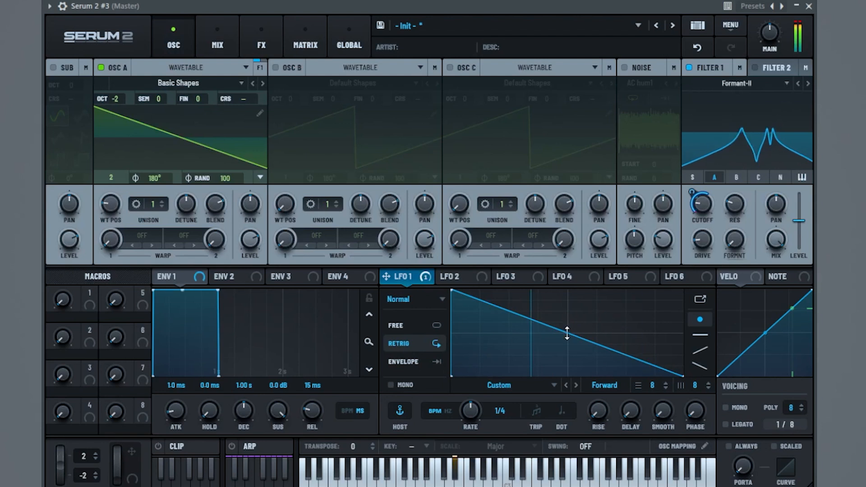
left_click_drag(571, 329, 569, 295)
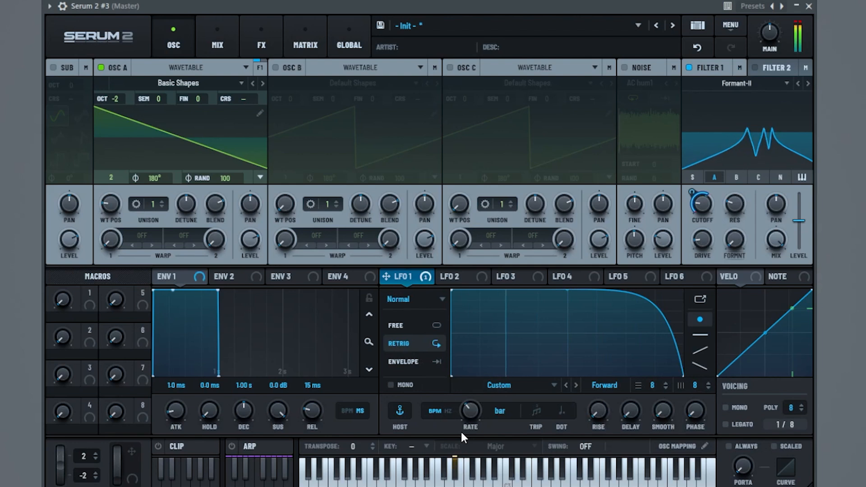
left_click_drag(569, 294, 555, 333)
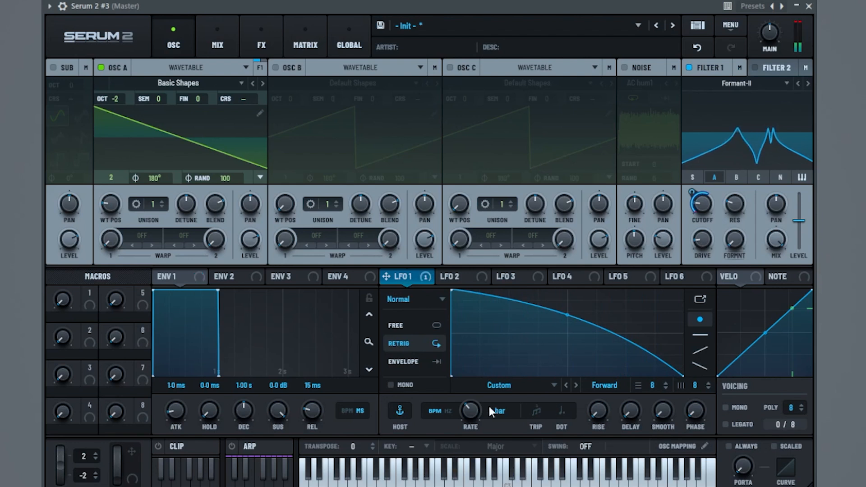
Set LFO 1's rate to 1/2 and switch it to Envelope mode
left_click_drag(470, 413, 464, 416)
left_click(415, 362)
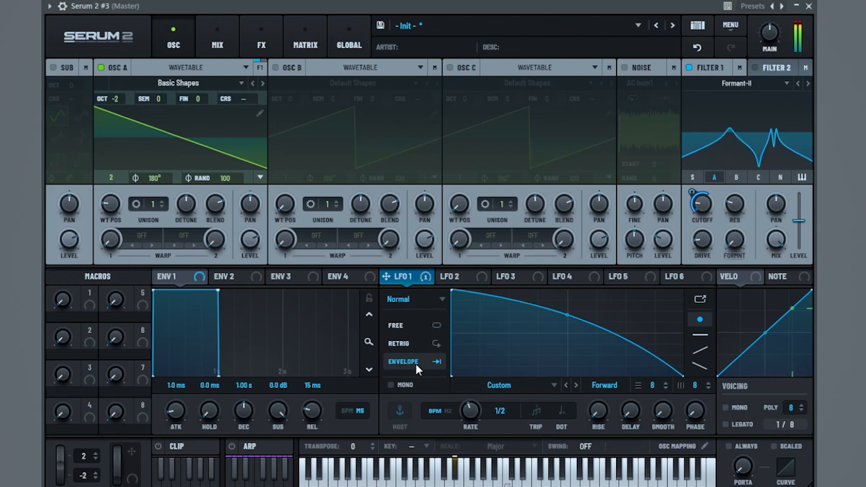
Audition the Formant-I, Formant-II and Formant-III types on filter 1, and settle on Formant-I
left_click(799, 83)
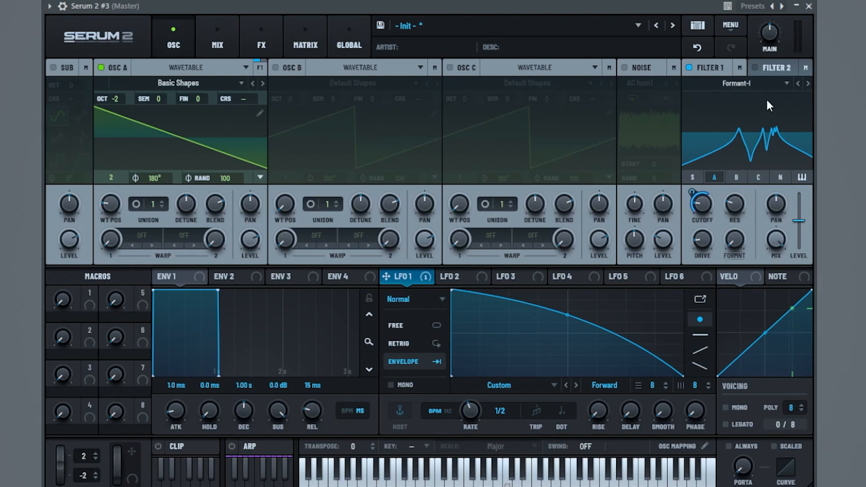
left_click(808, 83)
left_click(808, 84)
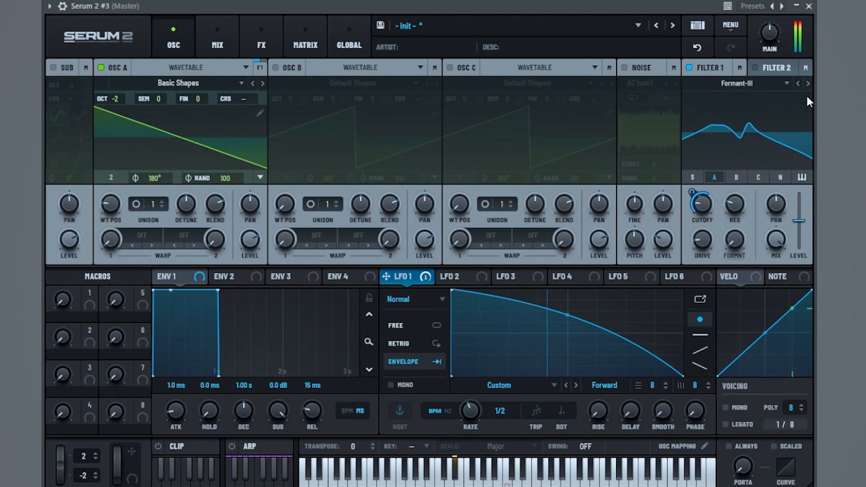
left_click(798, 84)
left_click(798, 84)
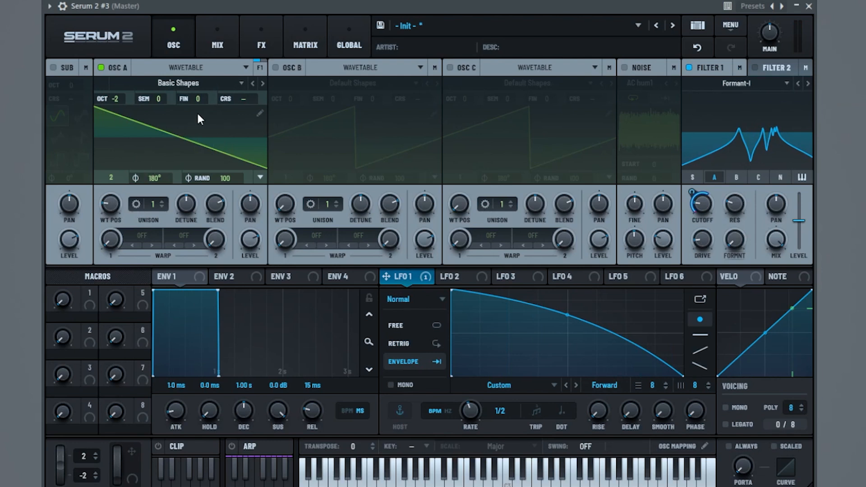
Try the Basic_McB and Basic_Mdc wavetables and wavetable position 4 on oscillator A, returning to Basic Shapes at position 2
left_click(262, 83)
left_click(262, 83)
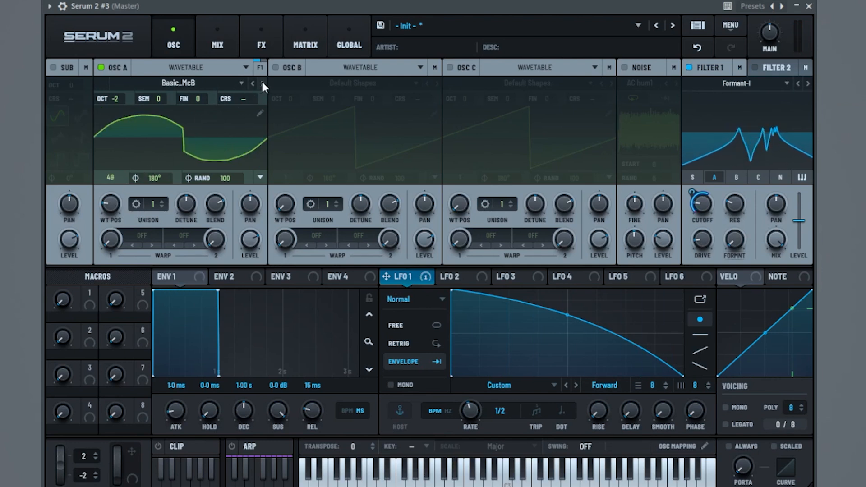
left_click(262, 83)
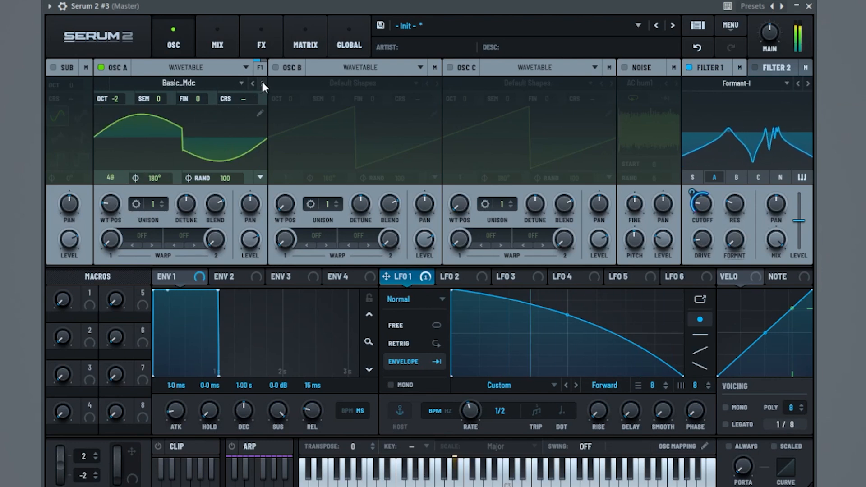
left_click(253, 83)
left_click(254, 83)
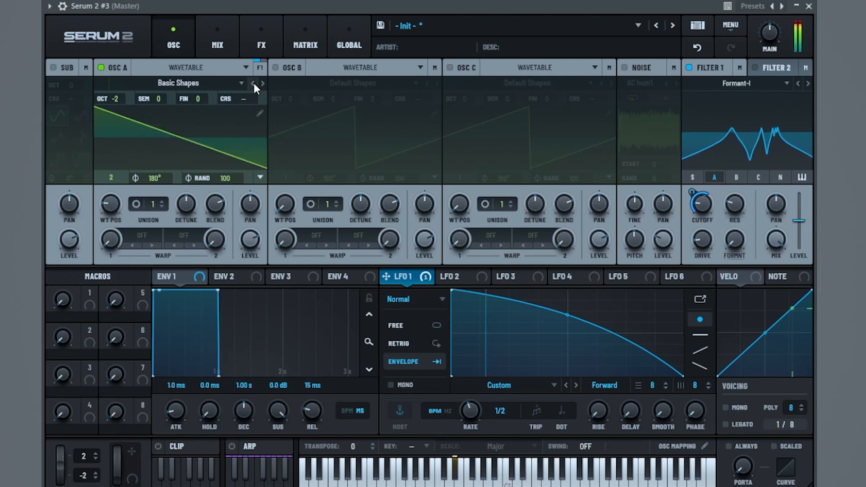
mouse_move(113, 207)
left_mouse_down()
mouse_move(124, 201)
mouse_move(103, 227)
mouse_move(149, 152)
mouse_move(112, 213)
left_mouse_up()
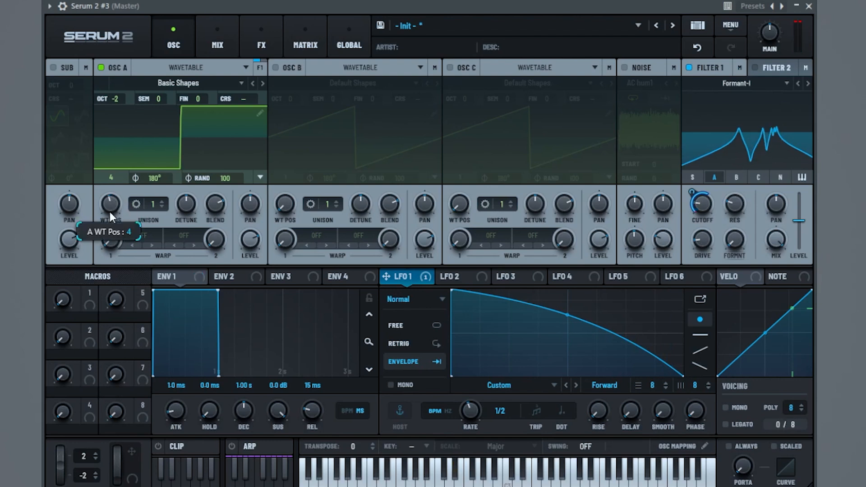
left_click_drag(110, 213, 109, 234)
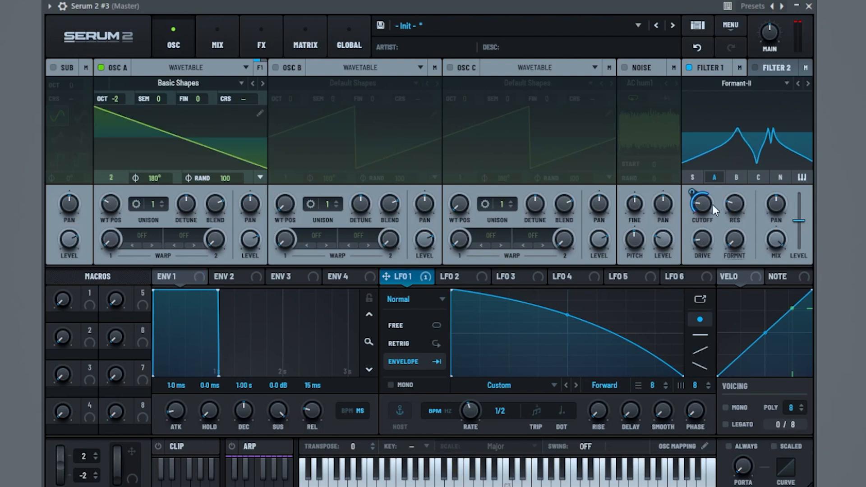
Set filter 1 to Formant-I with a cutoff of about 190 Hz and LFO 1 cutoff modulation of -61%
left_click_drag(706, 205, 719, 192)
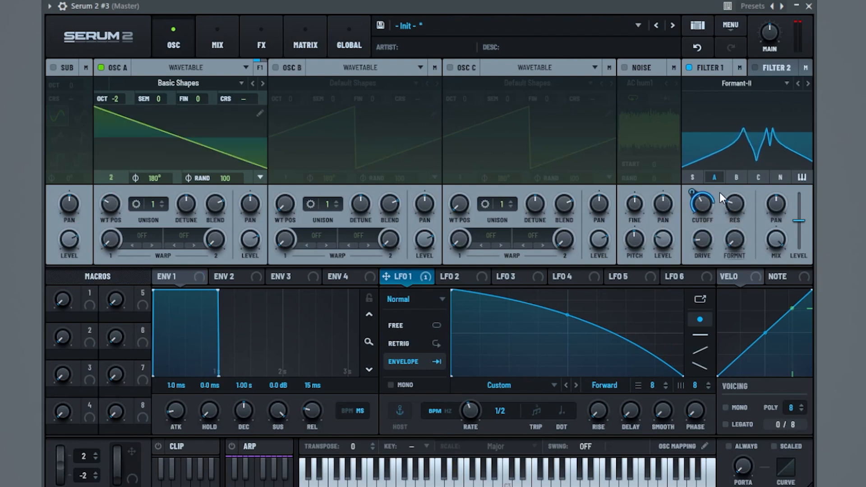
left_click(798, 84)
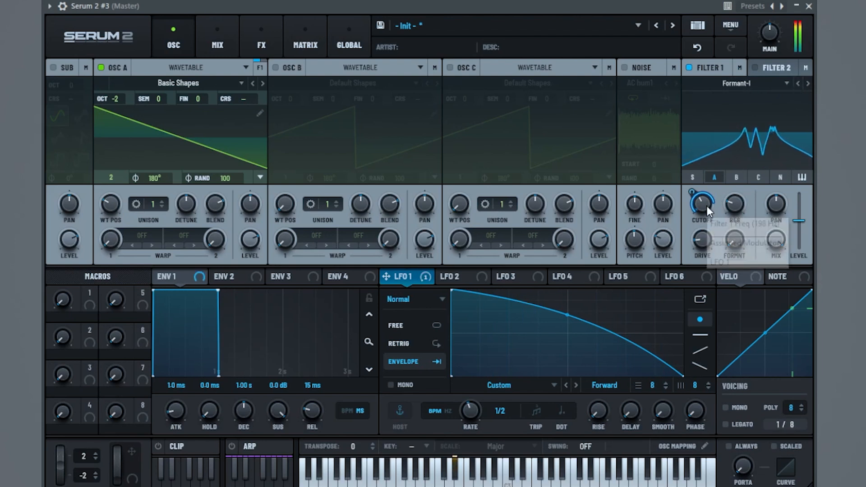
left_click_drag(693, 193, 692, 203)
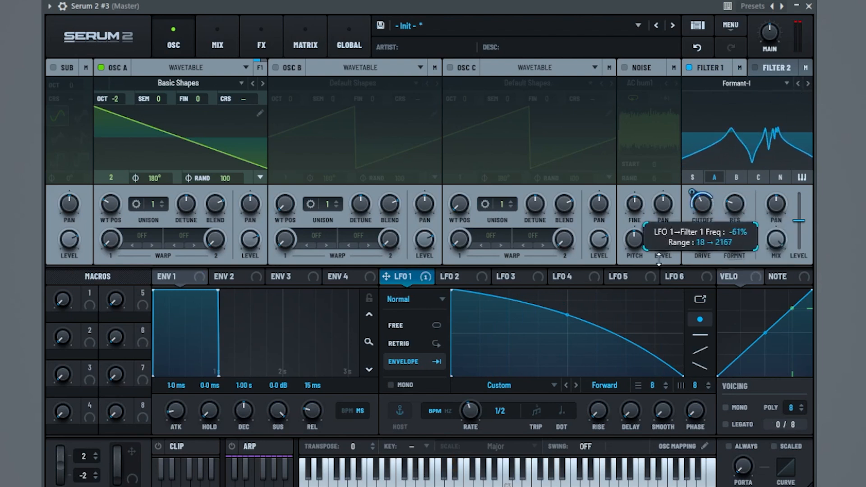